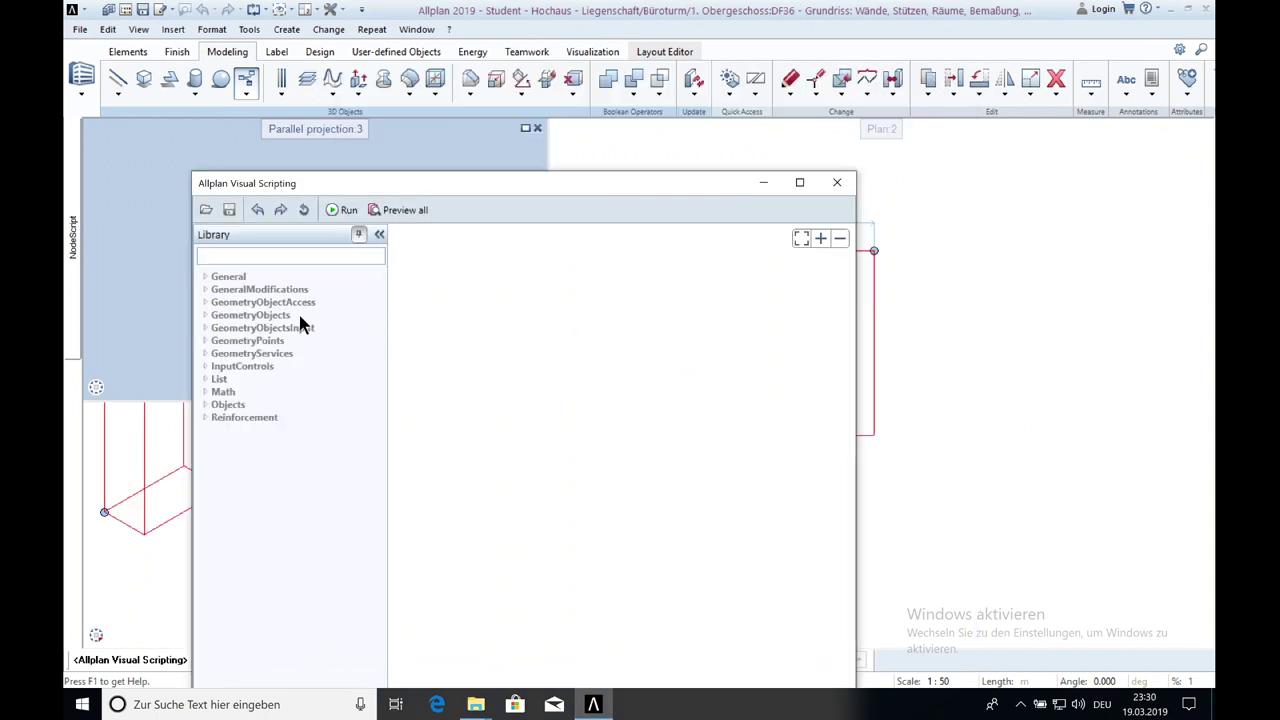
# Add a BoxBy2Points node from 0,0,0 to 1,2,3 and run it to build the box.
pyautogui.click(204, 315)
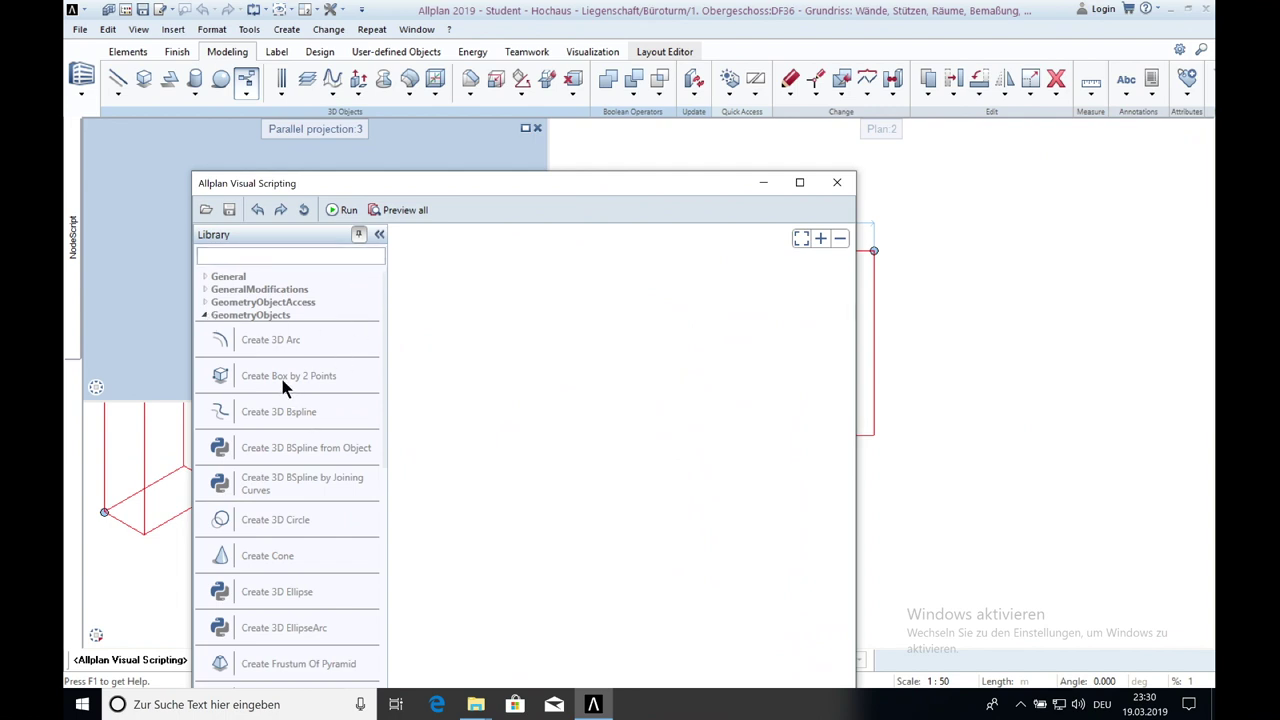
pyautogui.moveTo(282, 374); pyautogui.dragTo(490, 312)
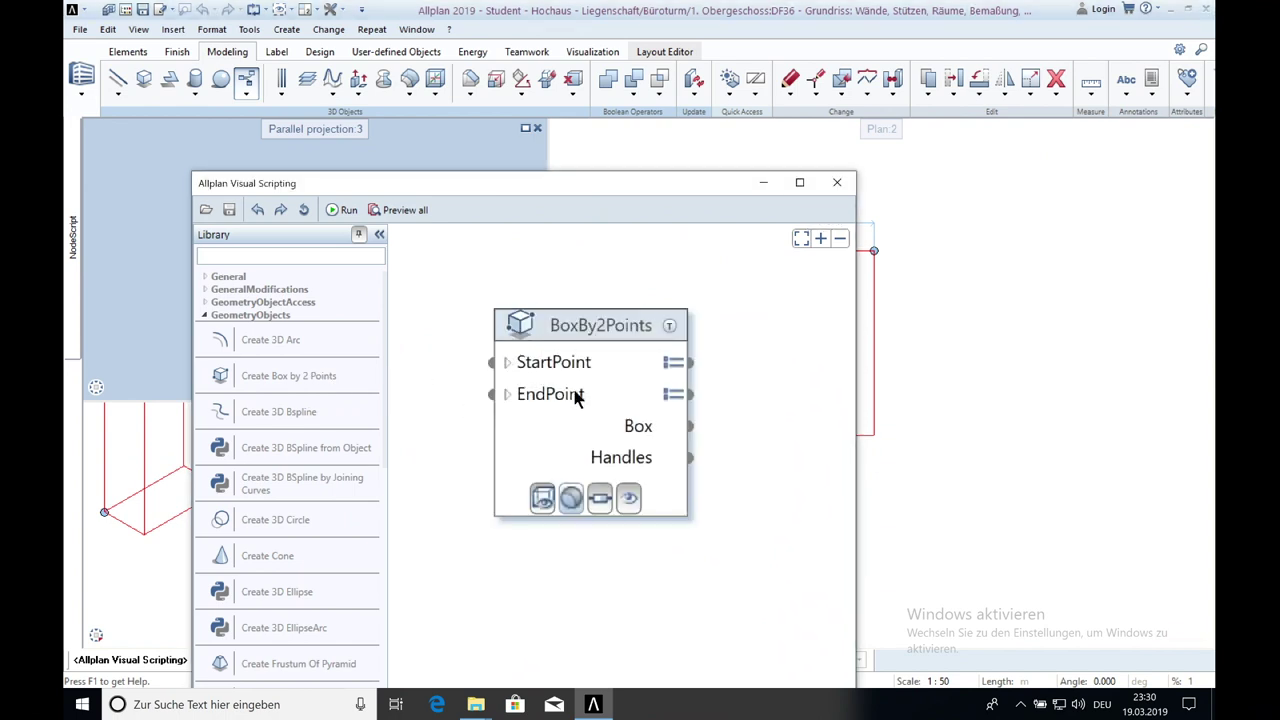
pyautogui.click(676, 363)
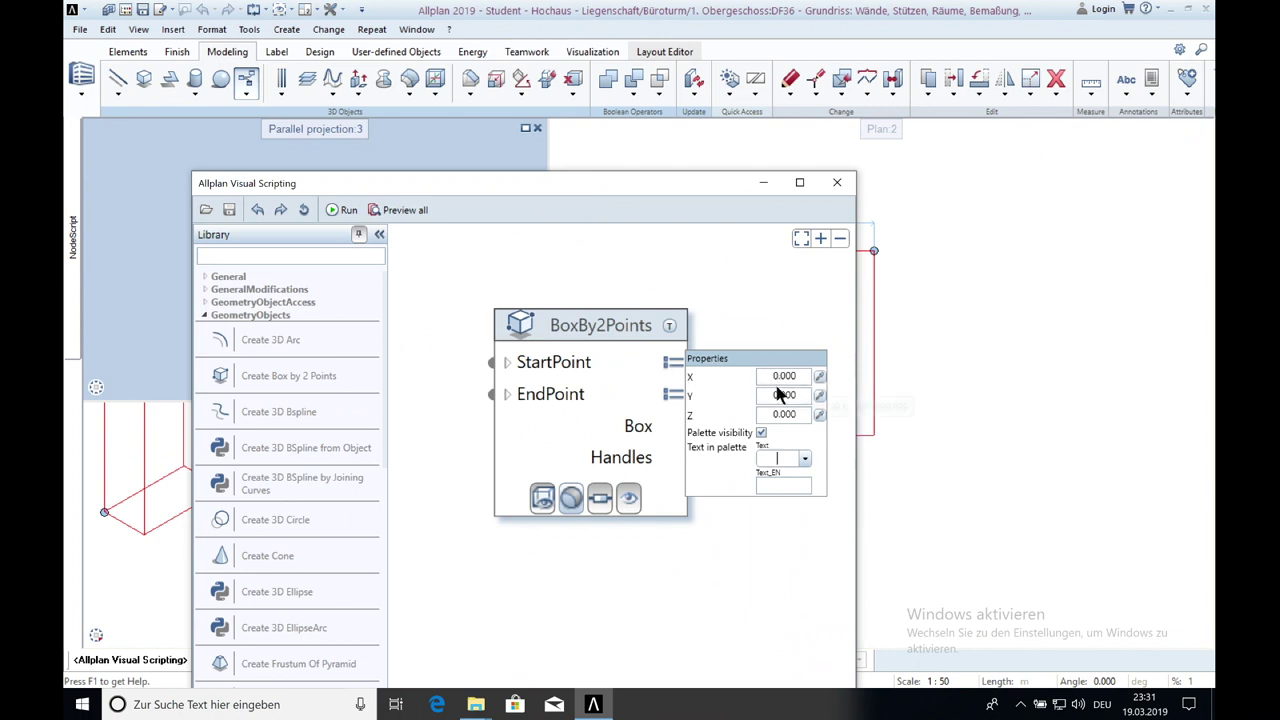
pyautogui.click(673, 396)
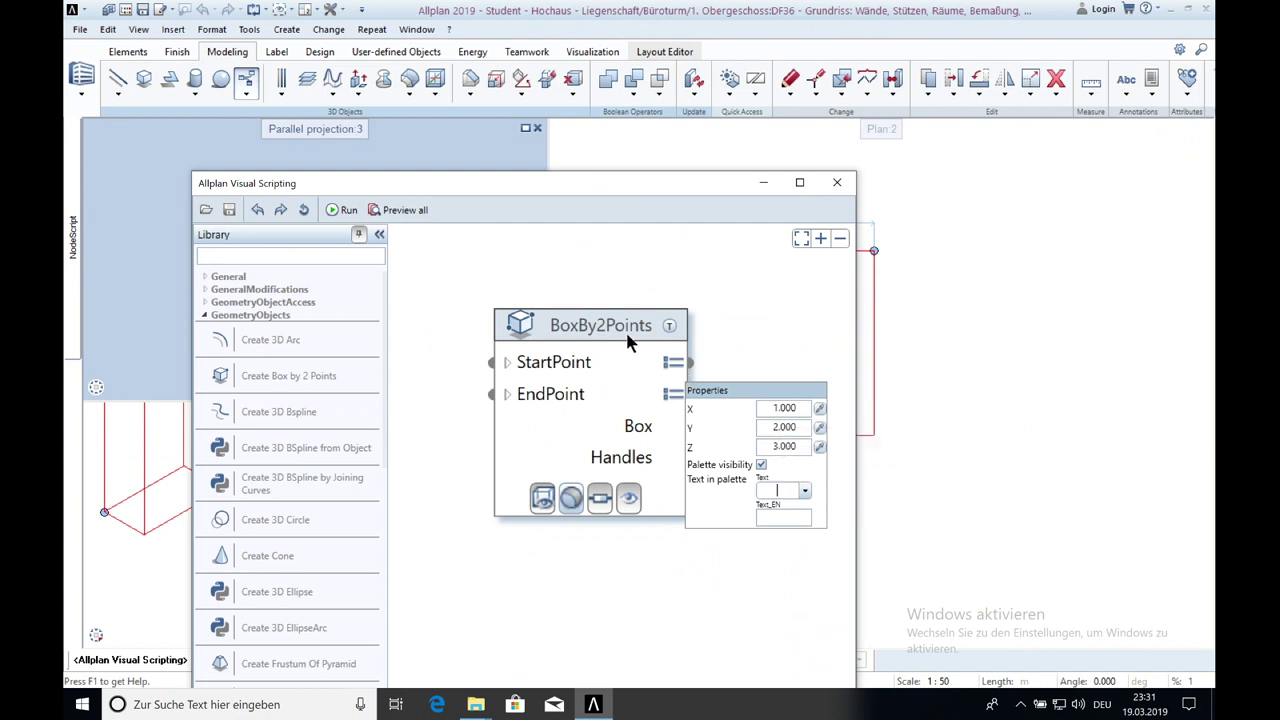
pyautogui.click(352, 210)
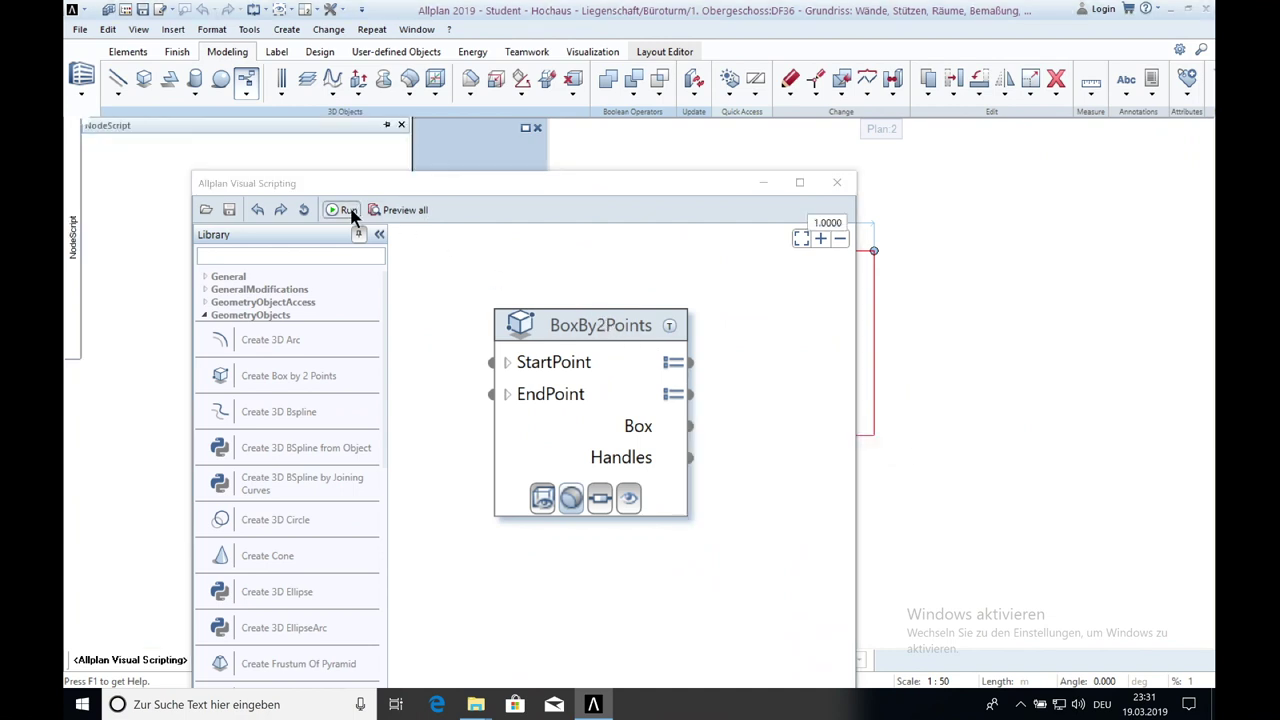
pyautogui.moveTo(522, 181); pyautogui.dragTo(835, 137)
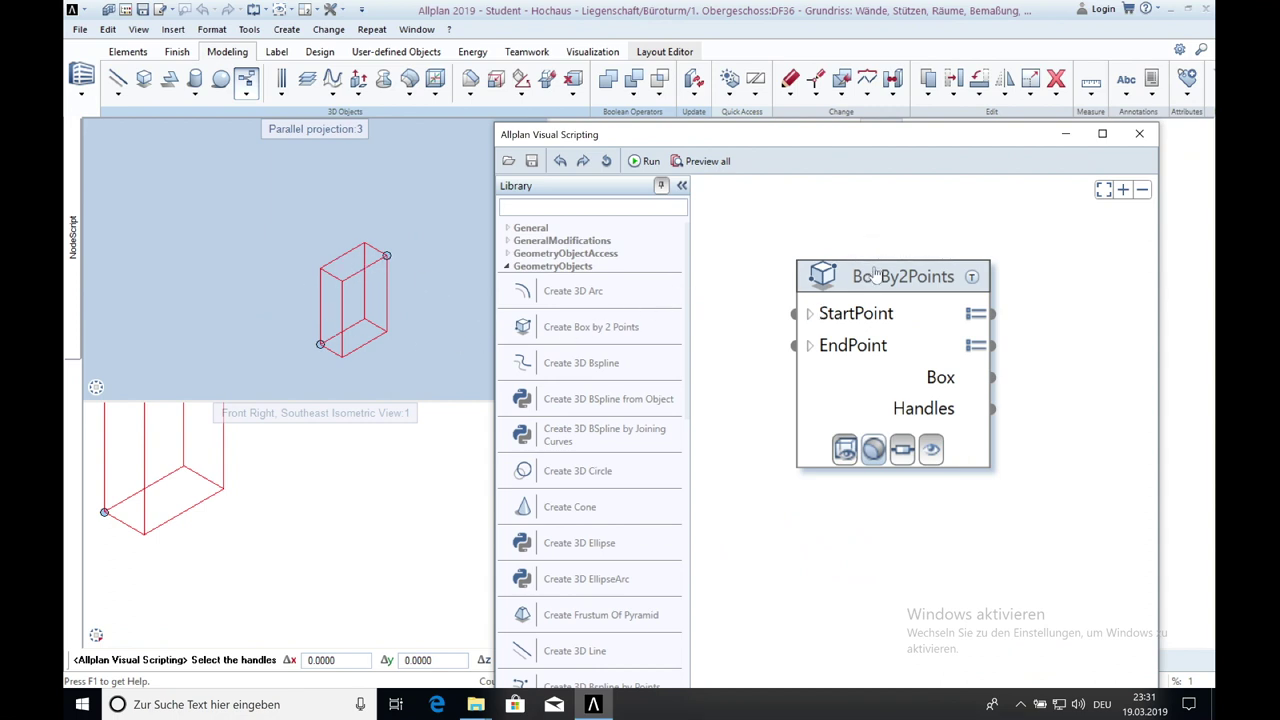
# Delete the BoxBy2Points node and rerun the script to clear the box.
pyautogui.press('Delete')
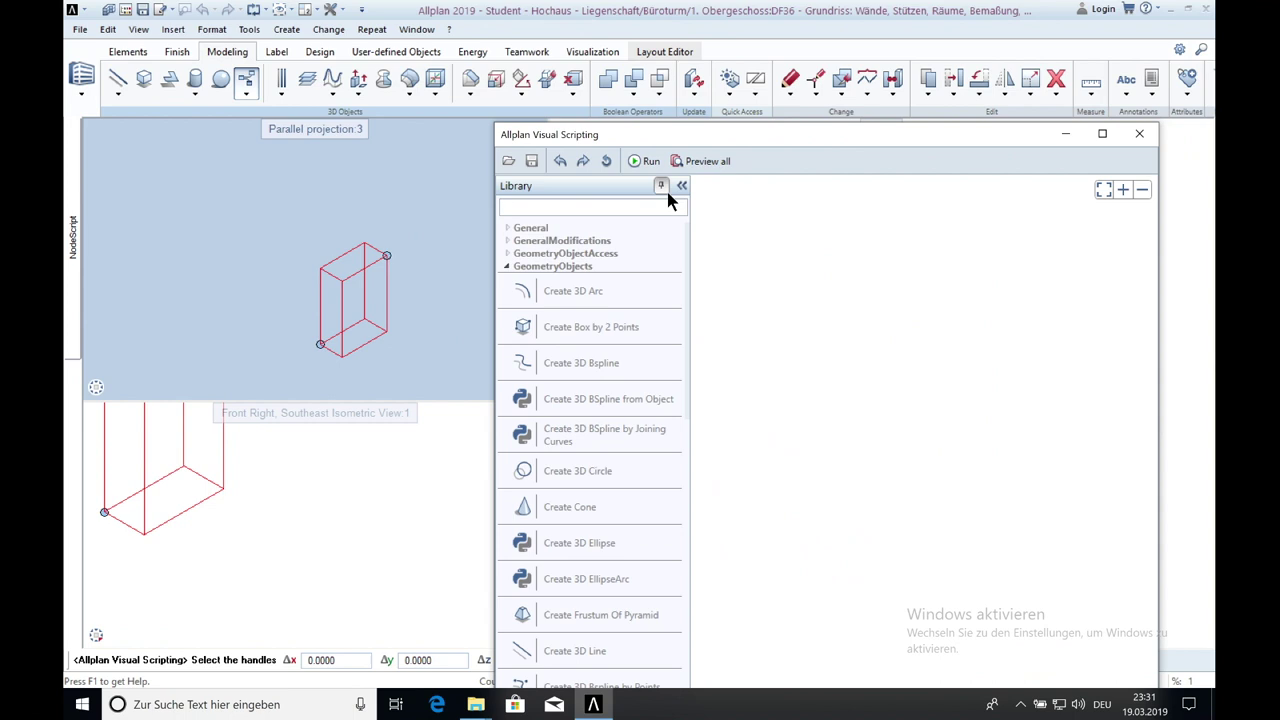
pyautogui.click(645, 161)
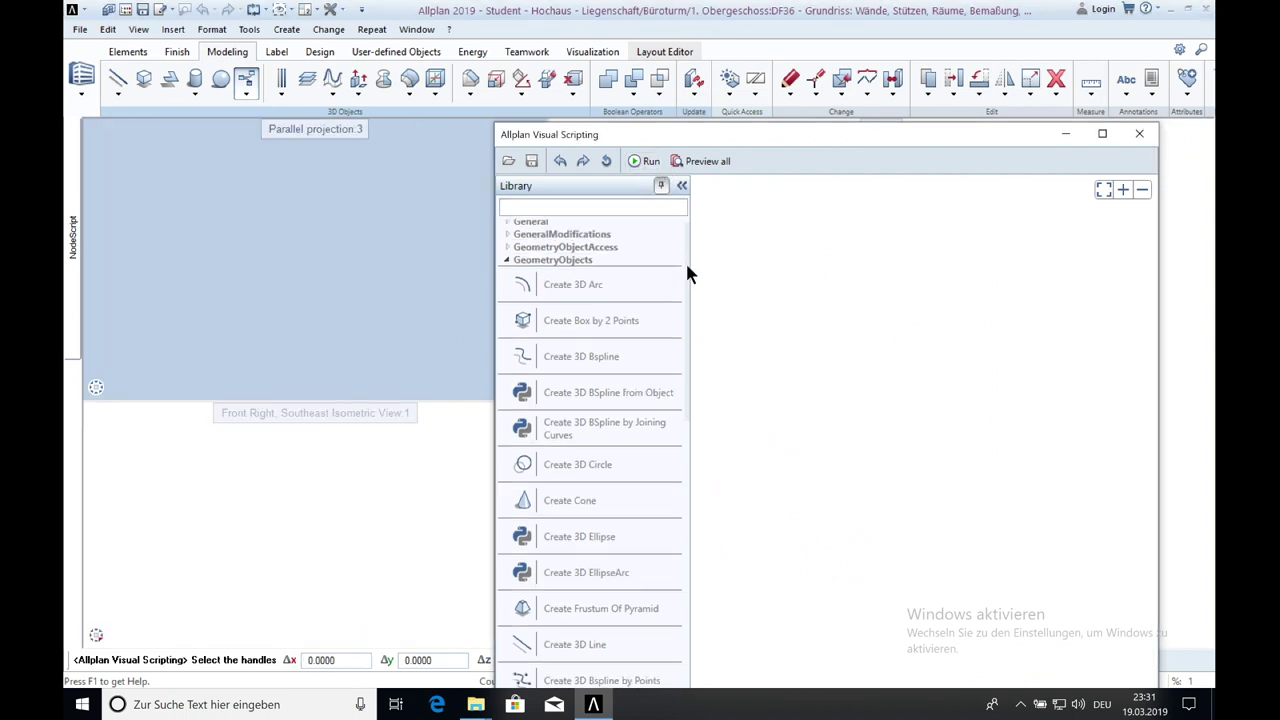
pyautogui.moveTo(687, 268); pyautogui.dragTo(685, 318)
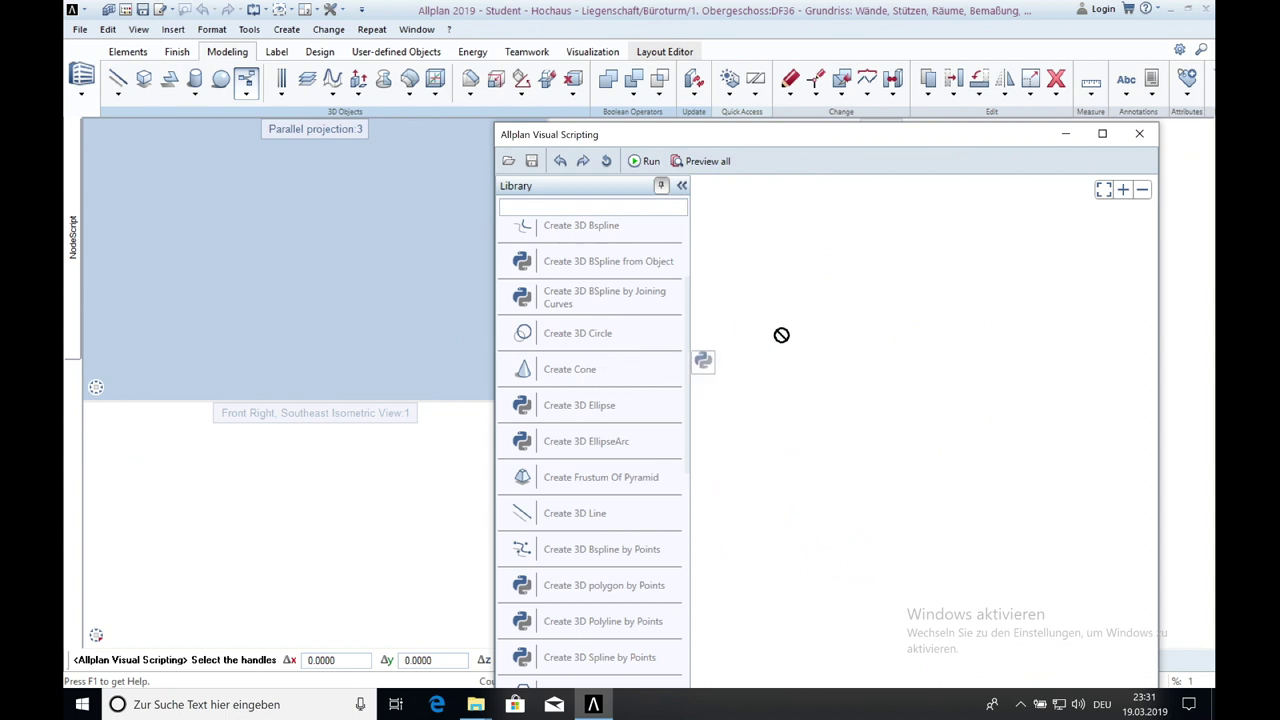
# Add a Cone node with radii 1 and 0.5 and height 2, and run it.
pyautogui.moveTo(588, 372); pyautogui.dragTo(800, 295)
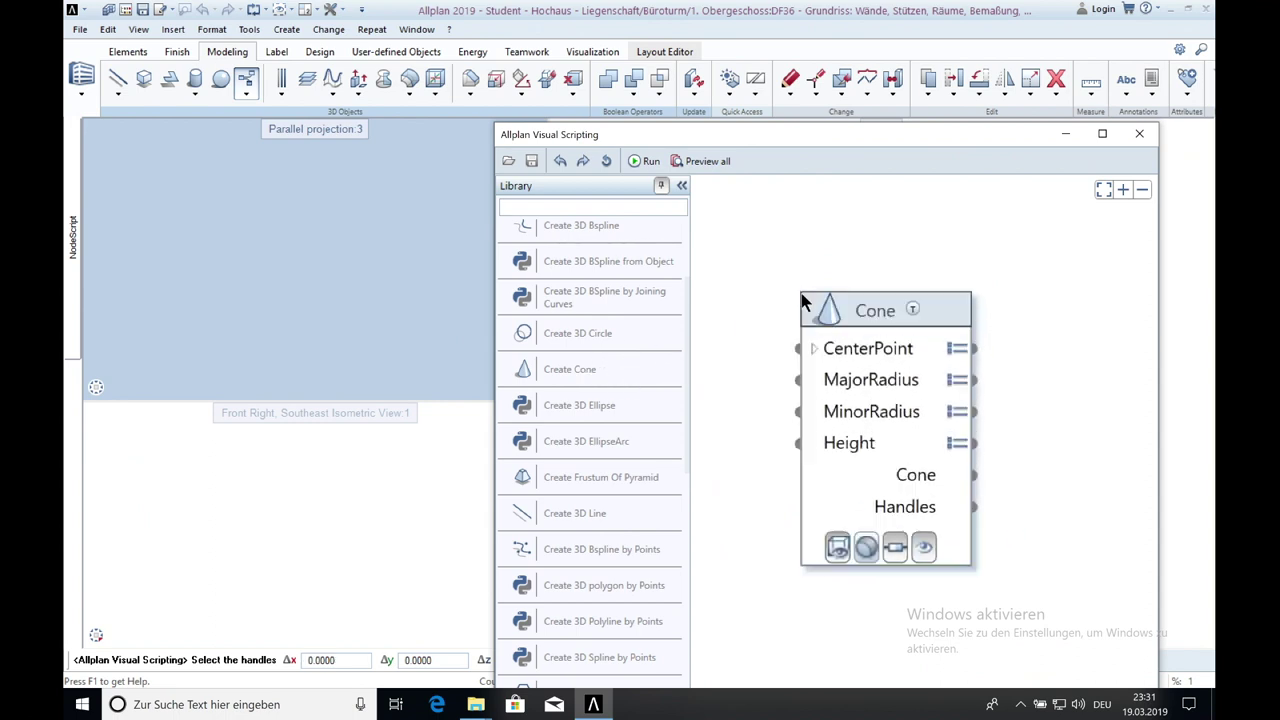
pyautogui.click(948, 354)
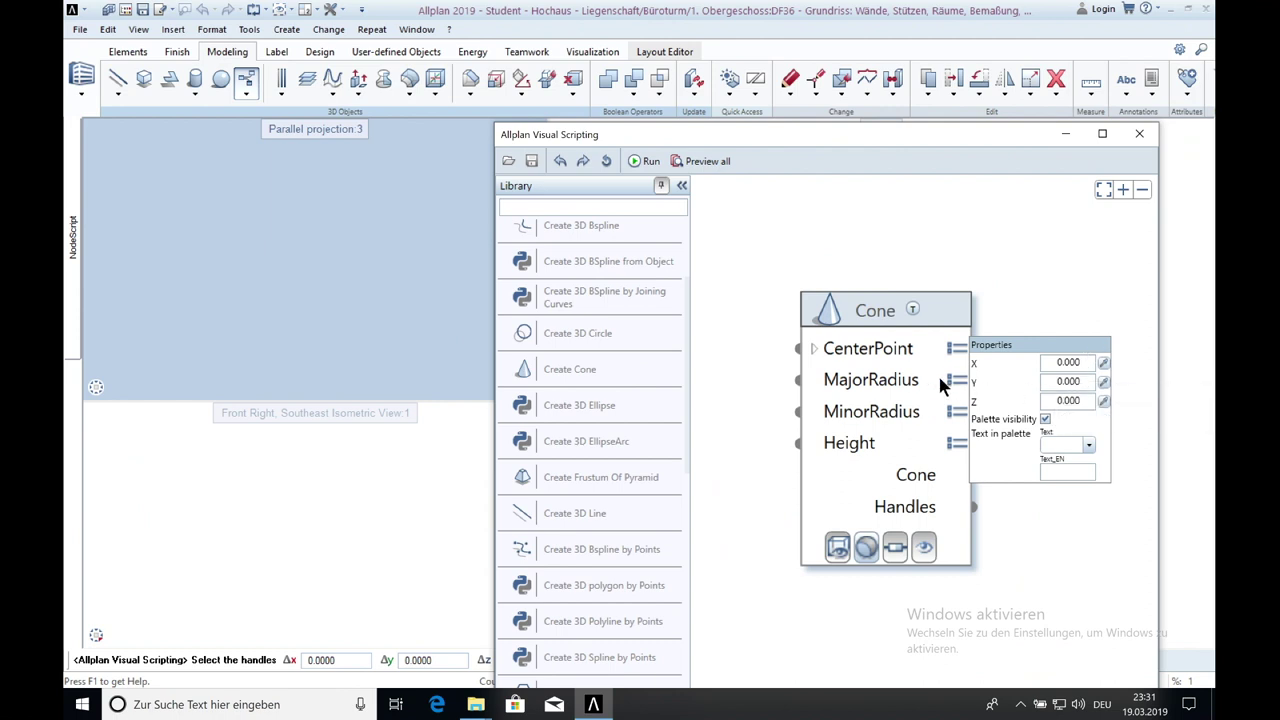
pyautogui.click(953, 382)
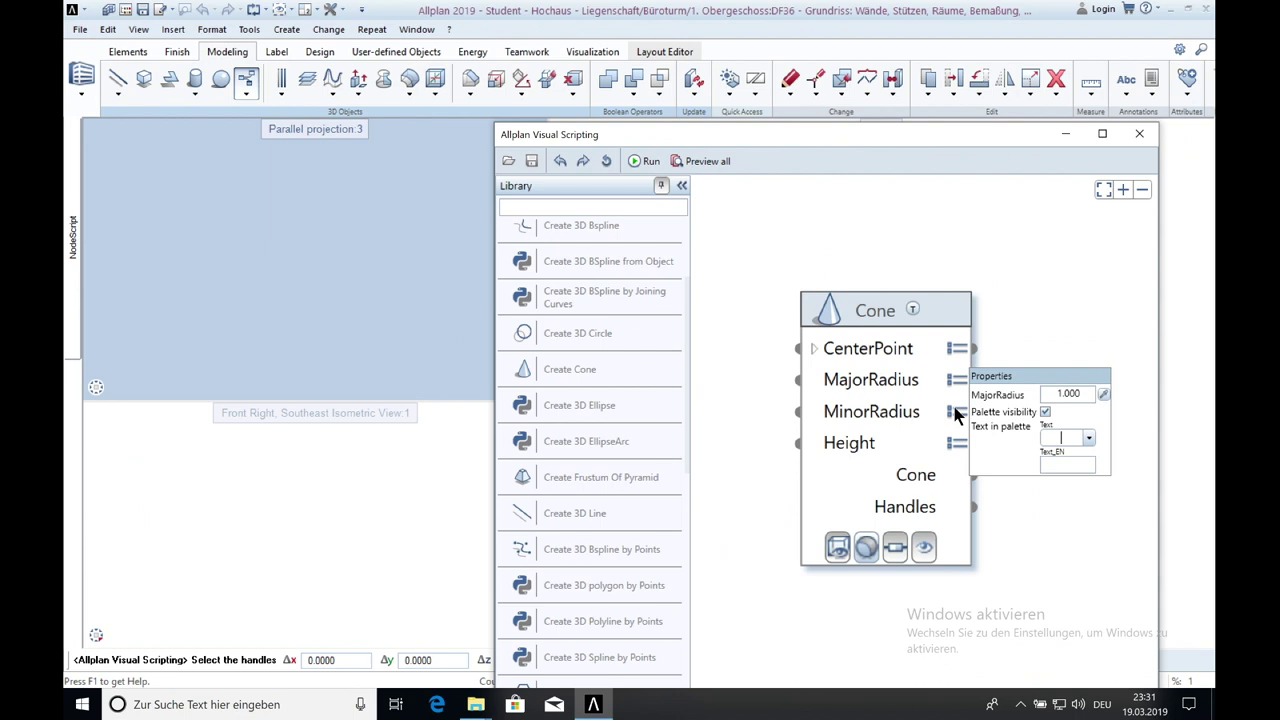
pyautogui.click(956, 412)
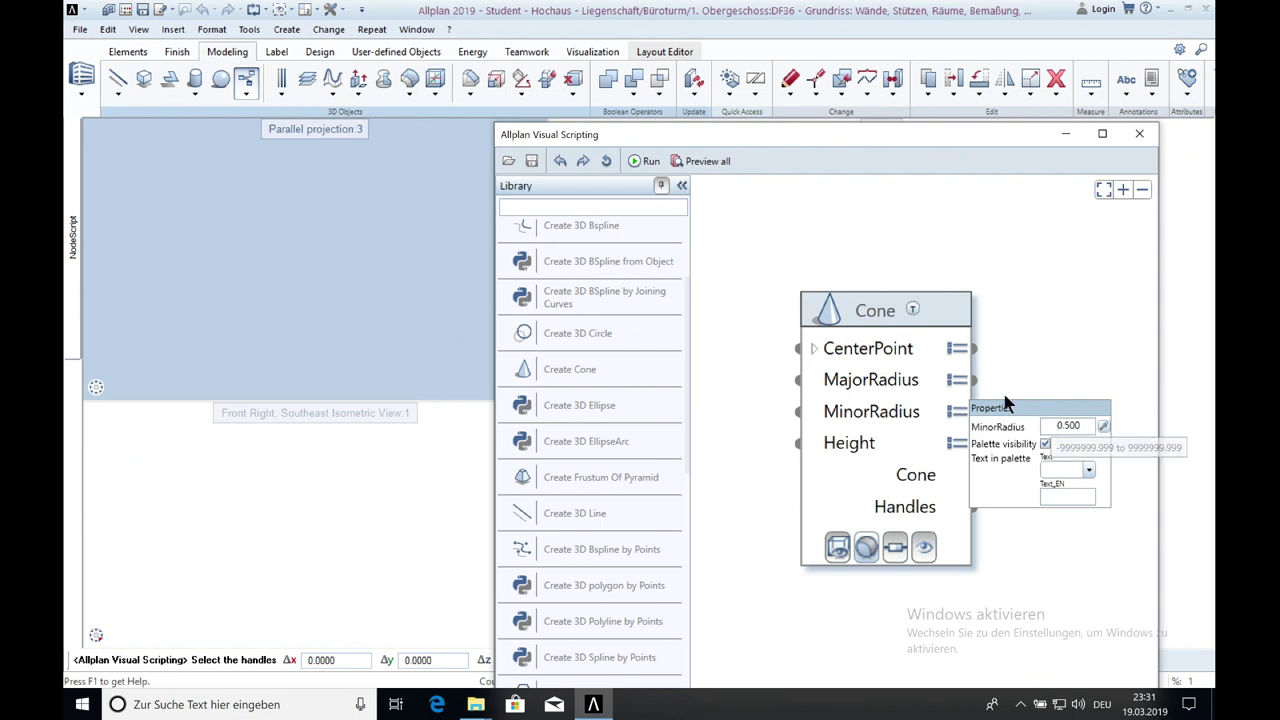
pyautogui.click(657, 165)
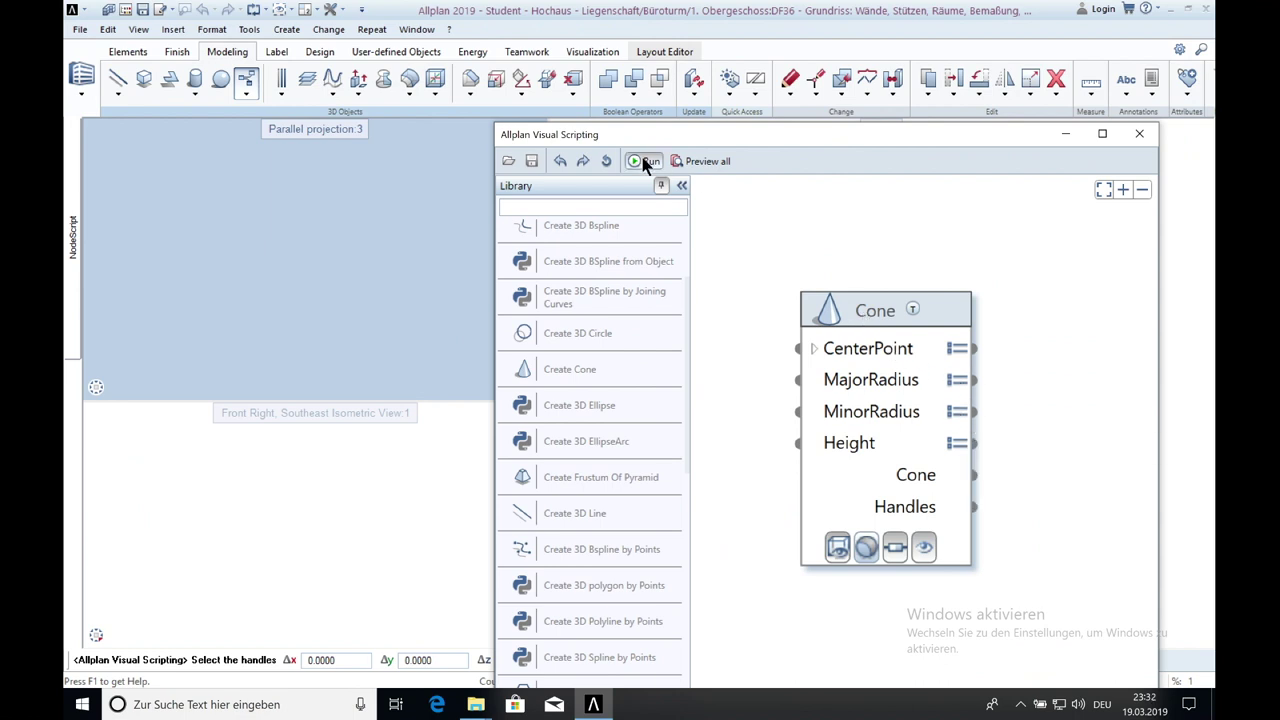
pyautogui.moveTo(796, 146)
pyautogui.mouseDown()
pyautogui.moveTo(566, 434)
pyautogui.moveTo(274, 132)
pyautogui.mouseUp()
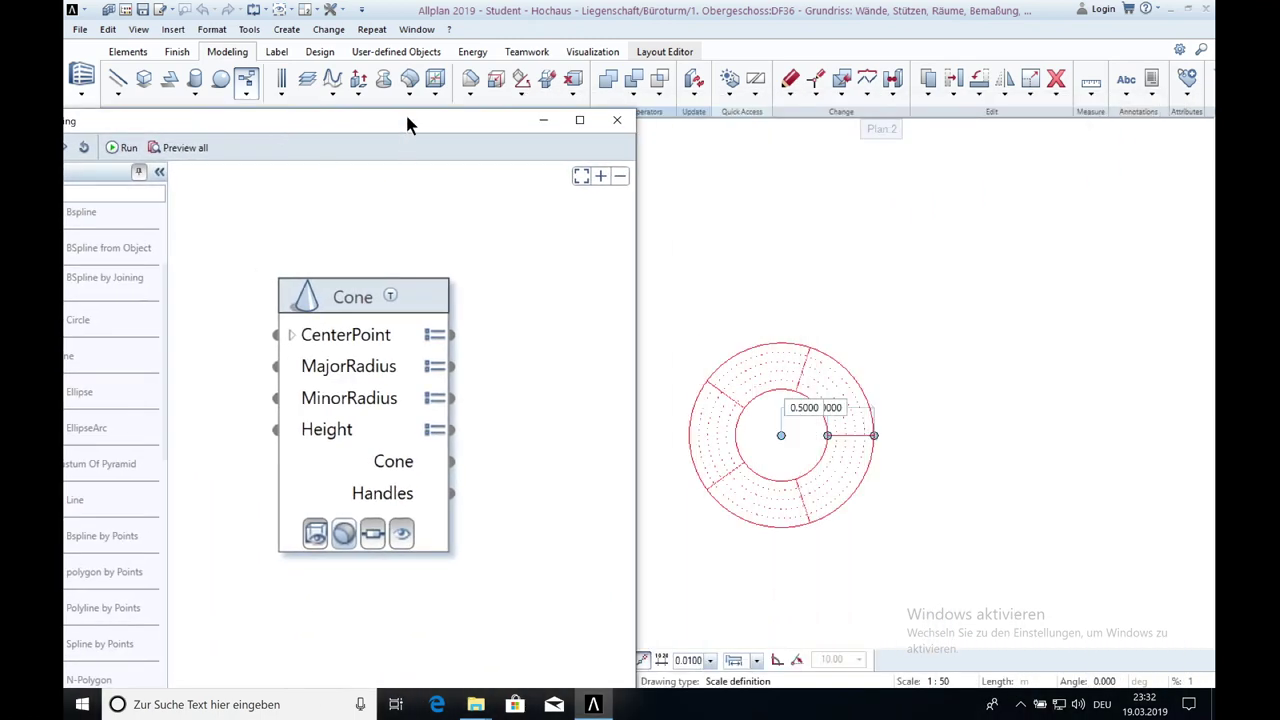
pyautogui.moveTo(407, 124)
pyautogui.mouseDown()
pyautogui.moveTo(401, 215)
pyautogui.moveTo(920, 124)
pyautogui.mouseUp()
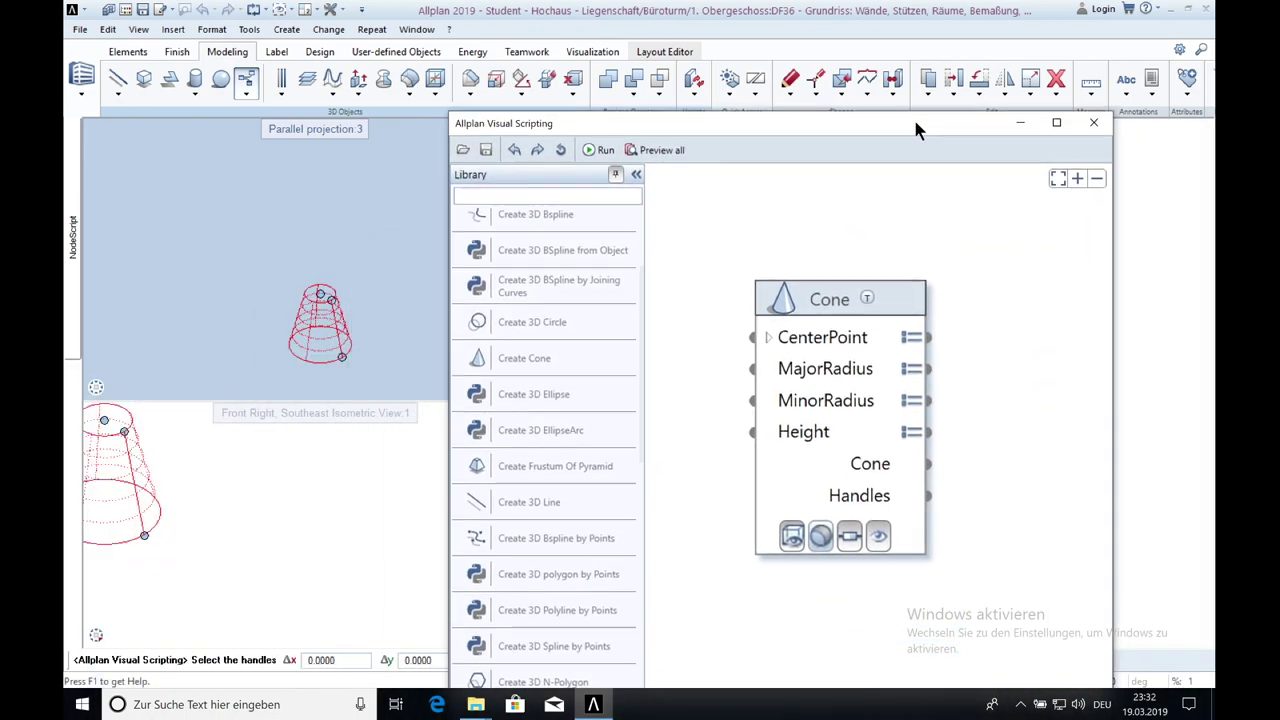
pyautogui.click(917, 428)
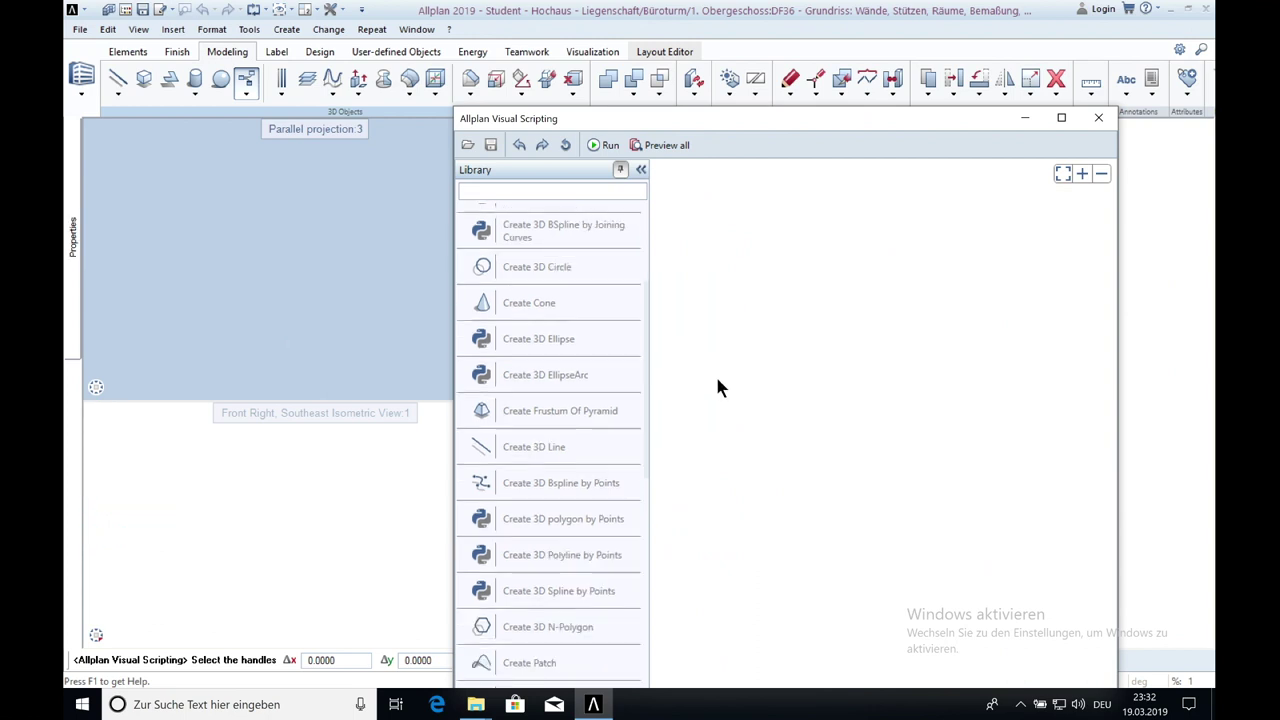
# Add a FrustumOfPyramid node and review its placement, size, offset and normal-vector properties.
pyautogui.moveTo(560, 418)
pyautogui.mouseDown()
pyautogui.moveTo(748, 298)
pyautogui.moveTo(741, 285)
pyautogui.mouseUp()
pyautogui.click(1012, 336)
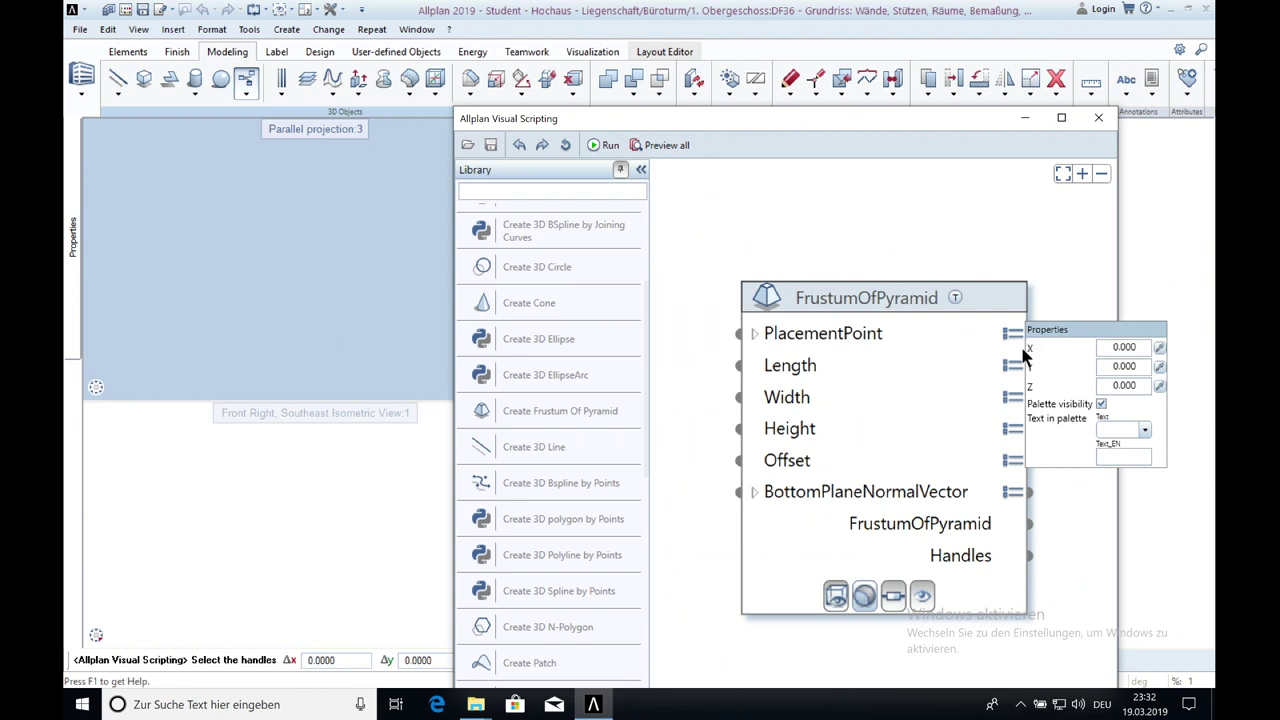
pyautogui.click(1014, 366)
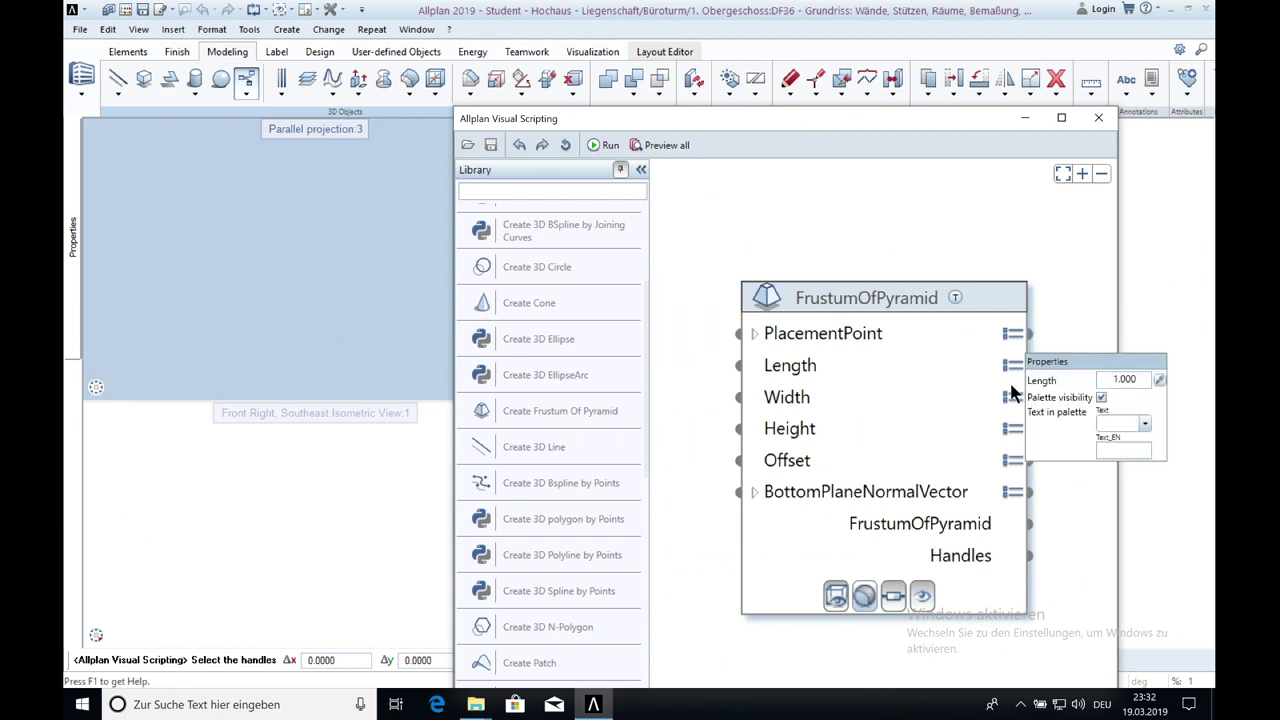
pyautogui.click(1012, 398)
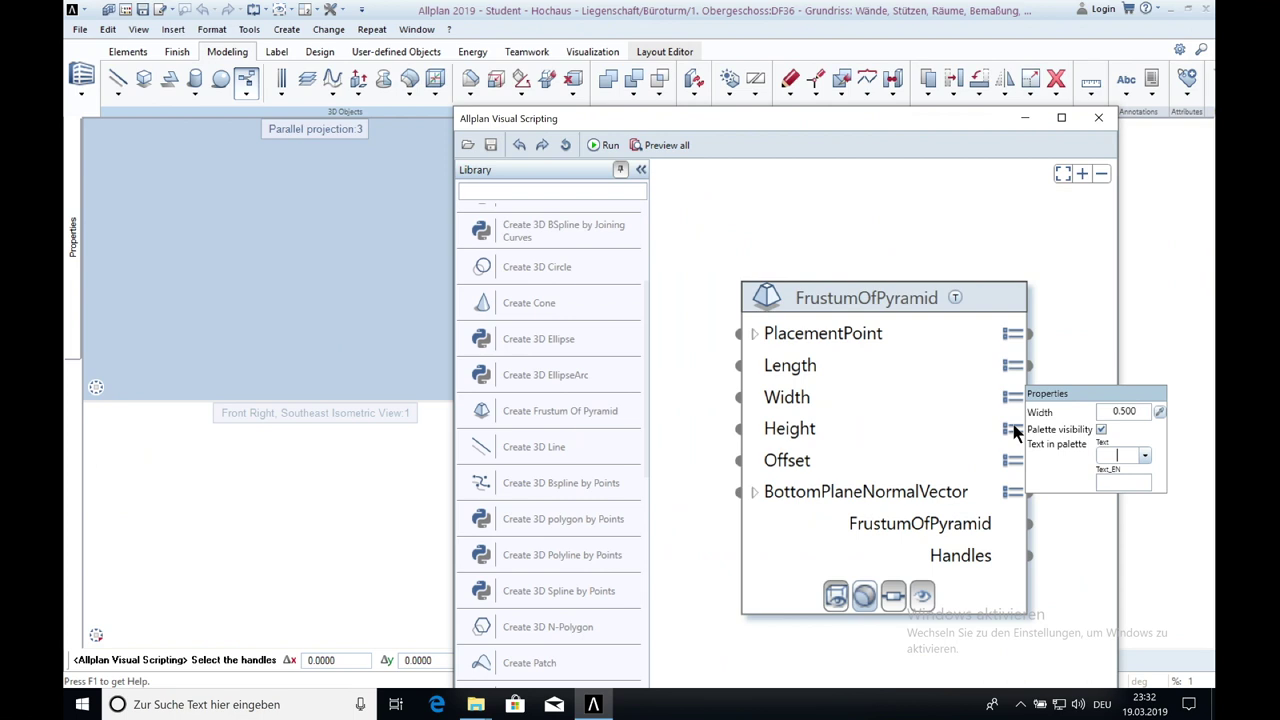
pyautogui.click(1014, 438)
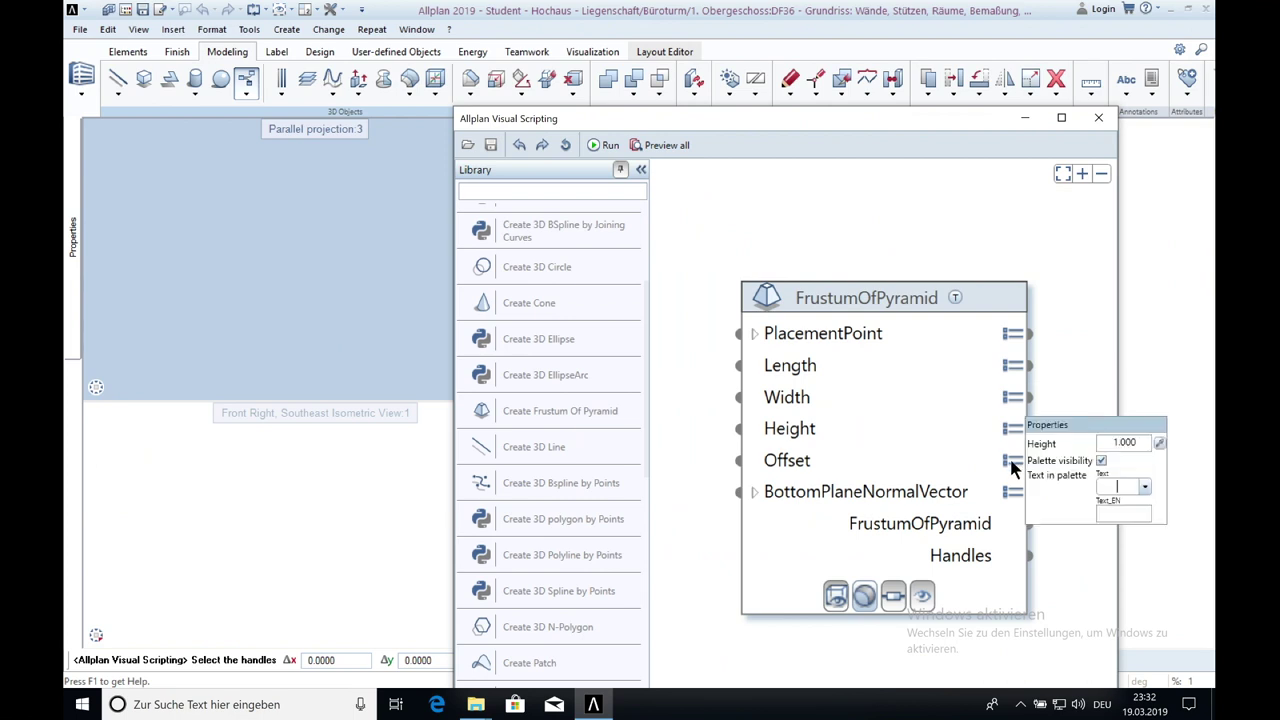
pyautogui.click(1012, 462)
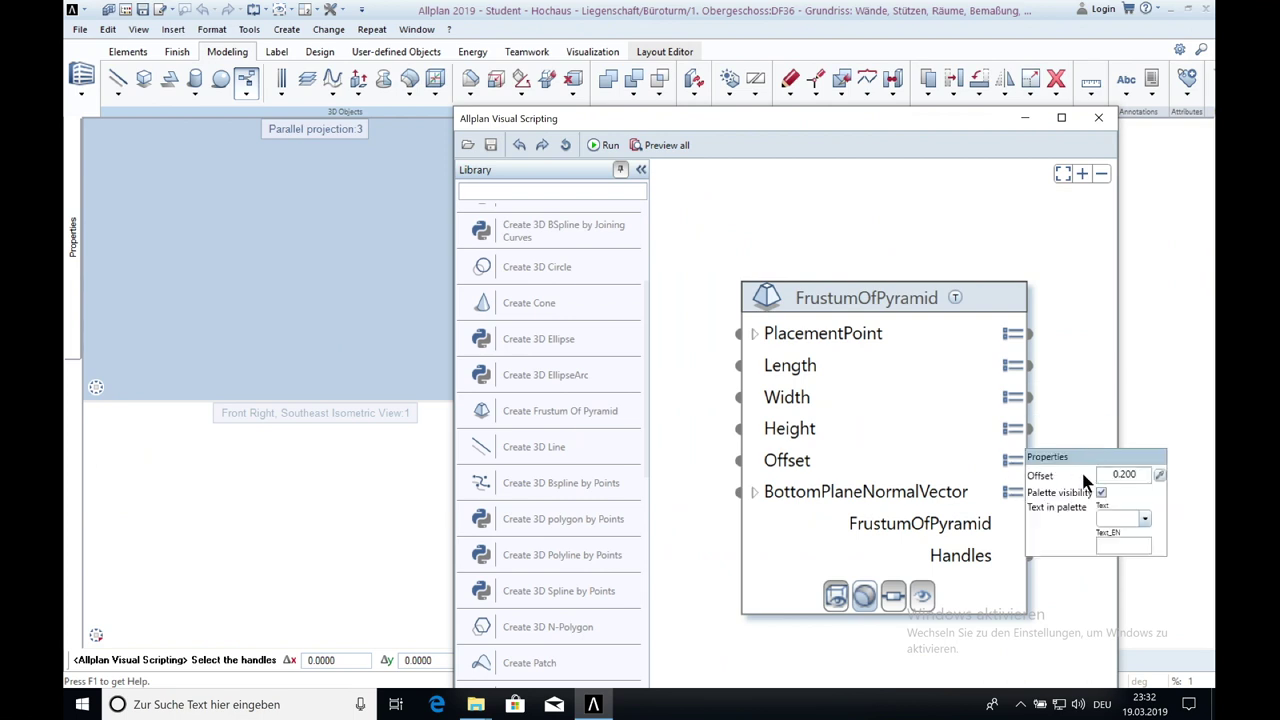
pyautogui.click(1012, 492)
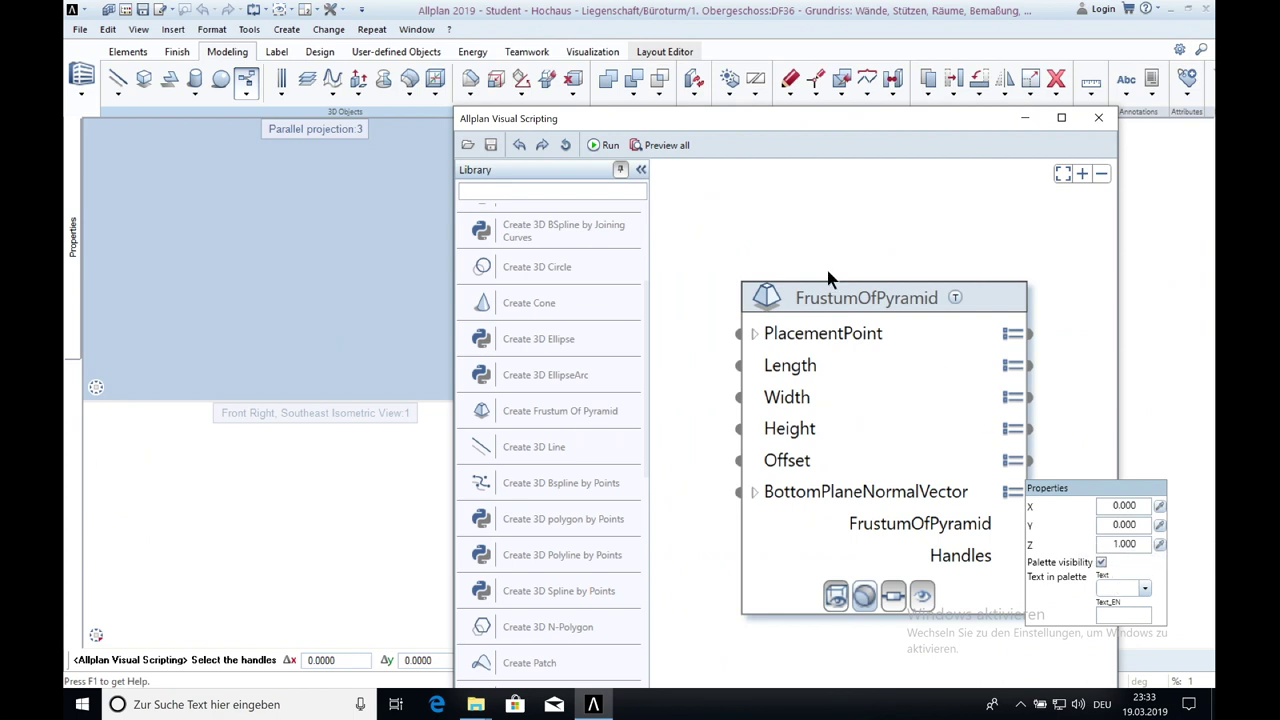
# Run the script to build the frustum and recheck its bottom plane normal vector.
pyautogui.click(610, 146)
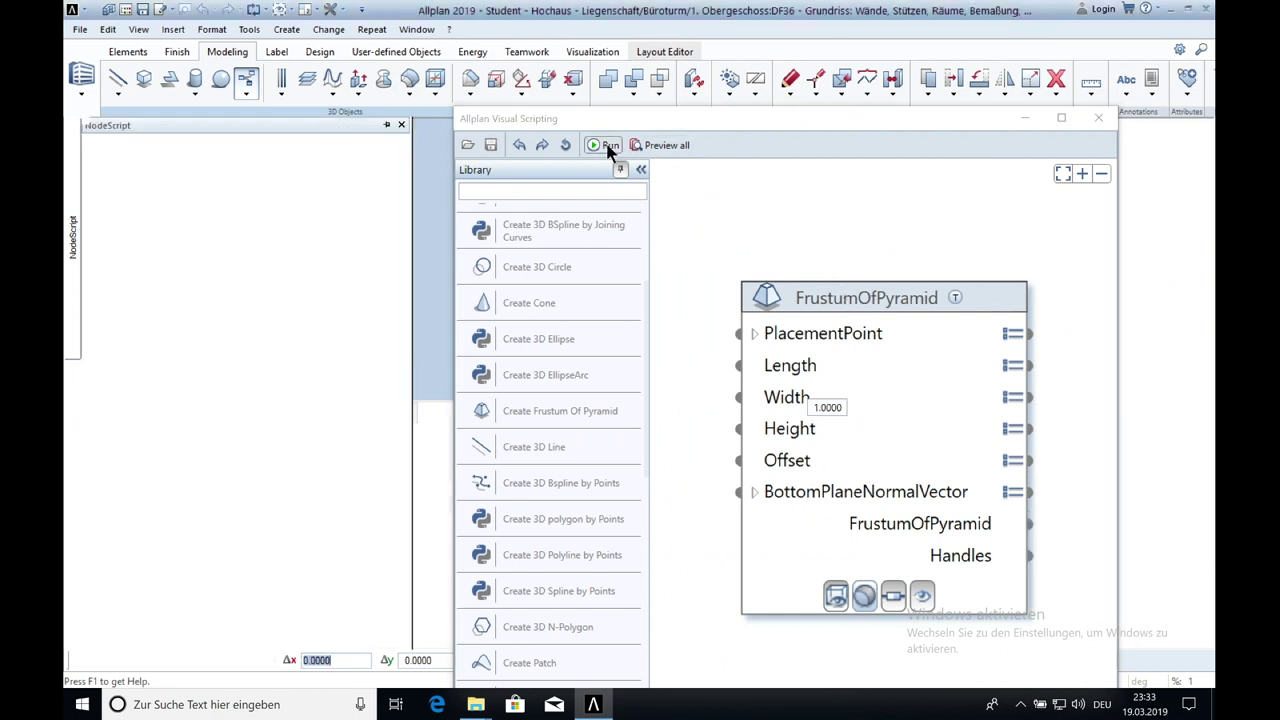
pyautogui.scroll(2, 335, 335)
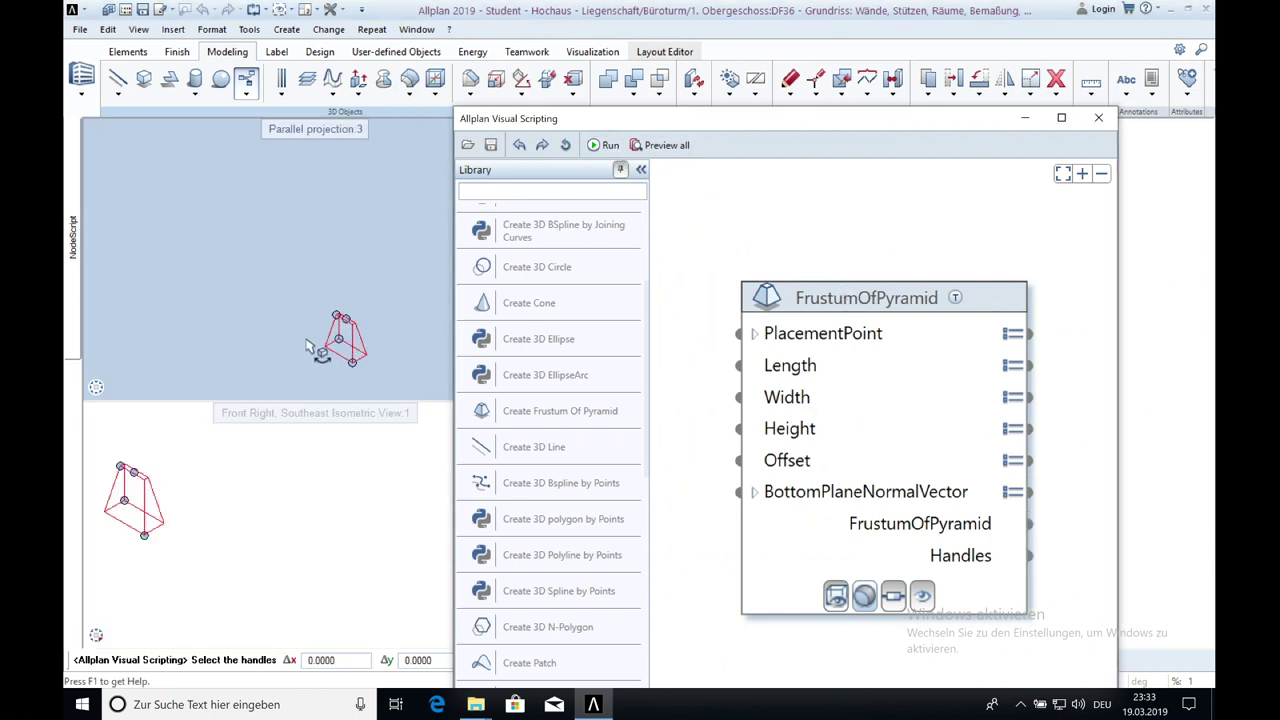
pyautogui.scroll(3, 335, 330)
pyautogui.scroll(3, 335, 320)
pyautogui.scroll(-3, 337, 220)
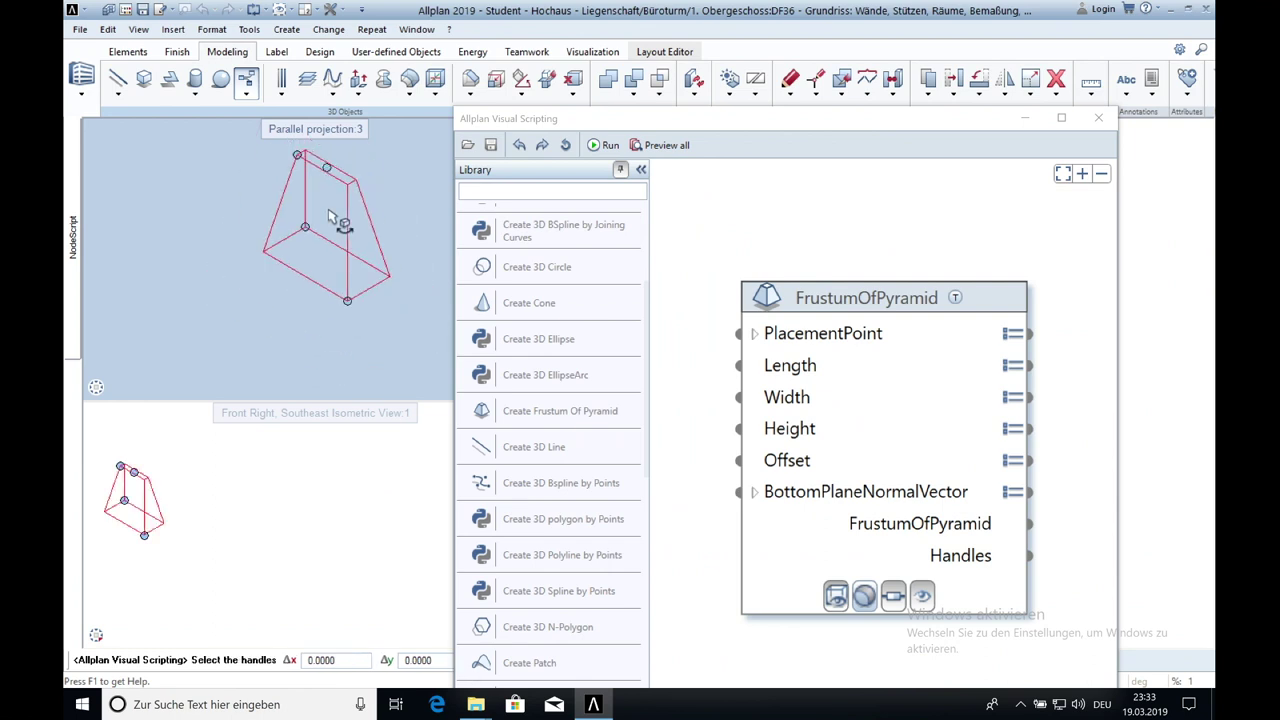
pyautogui.click(1025, 491)
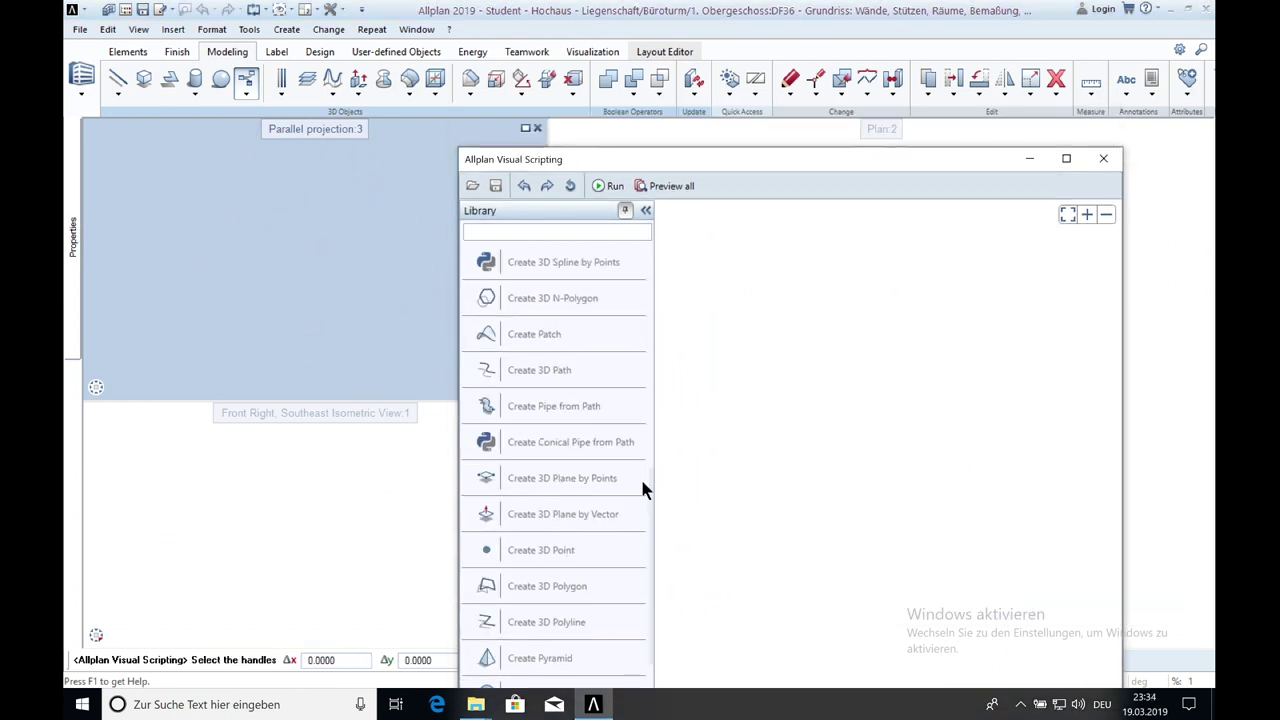
pyautogui.scroll(-2, 640, 478)
pyautogui.scroll(-2, 642, 515)
pyautogui.scroll(-2, 645, 540)
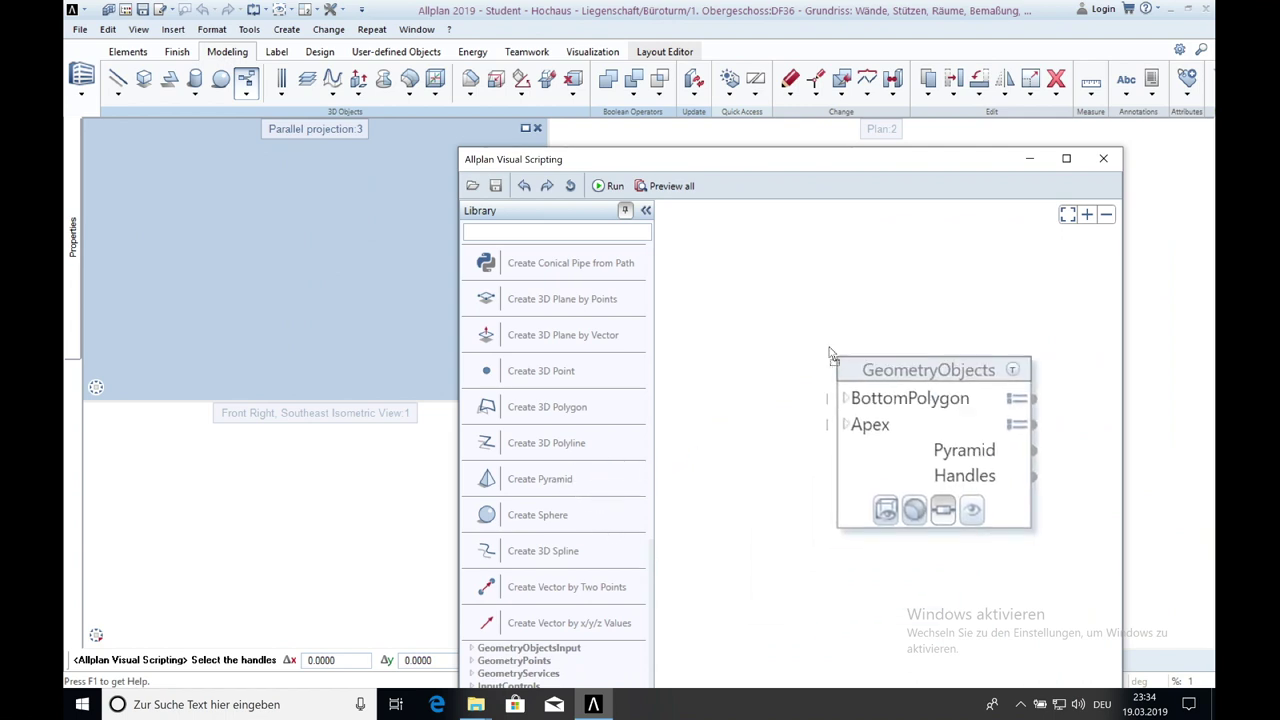
# Add a Pyramid node, check its bottom polygon and apex, and run it.
pyautogui.moveTo(560, 484); pyautogui.dragTo(780, 225)
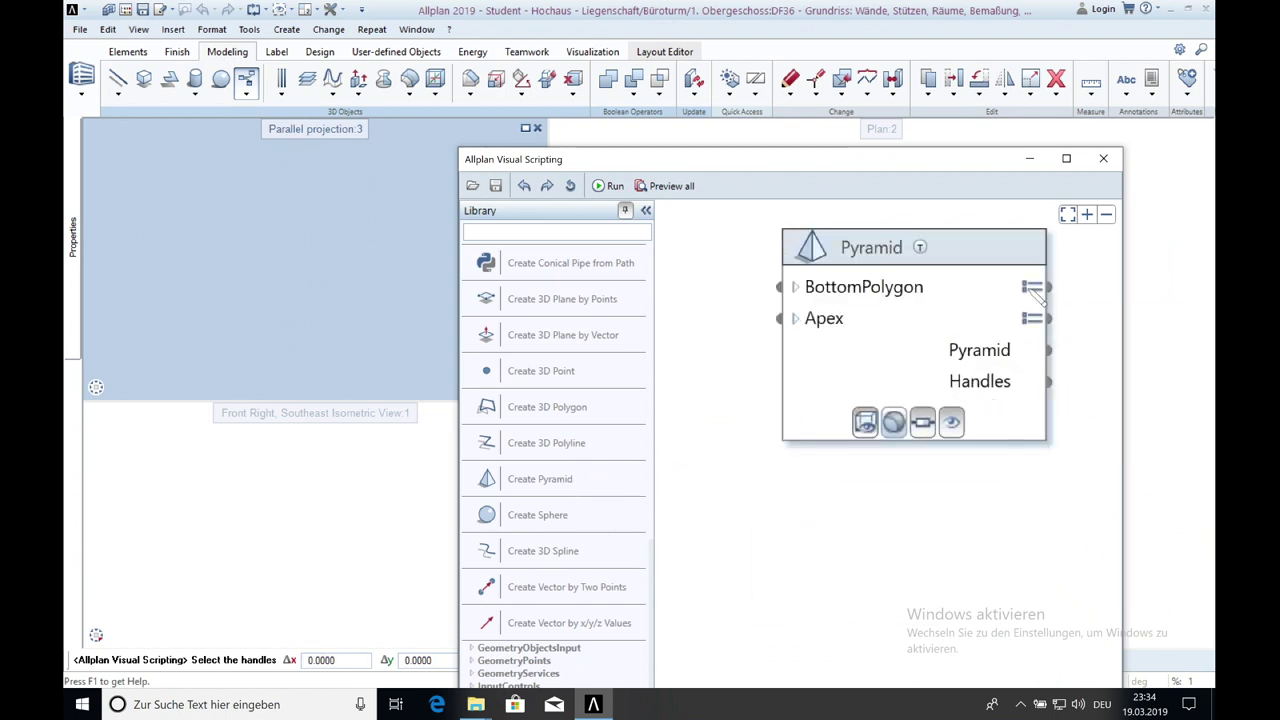
pyautogui.click(1031, 287)
pyautogui.click(1030, 319)
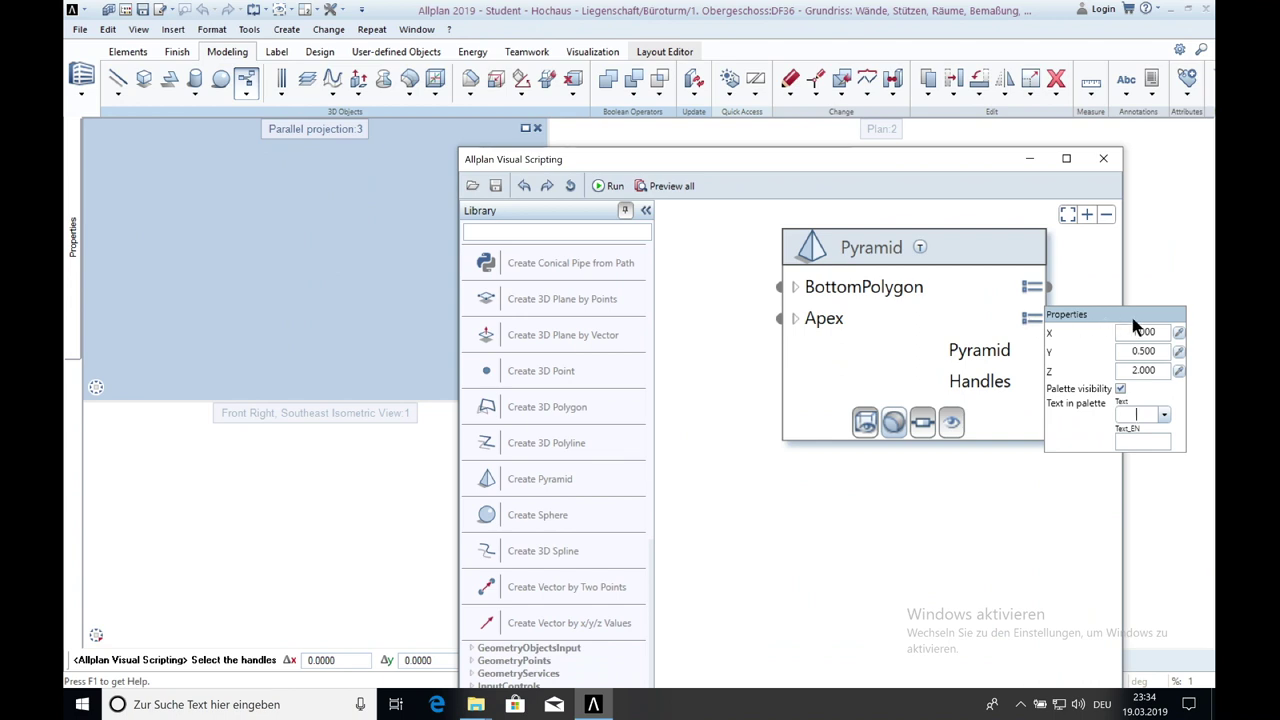
pyautogui.click(606, 187)
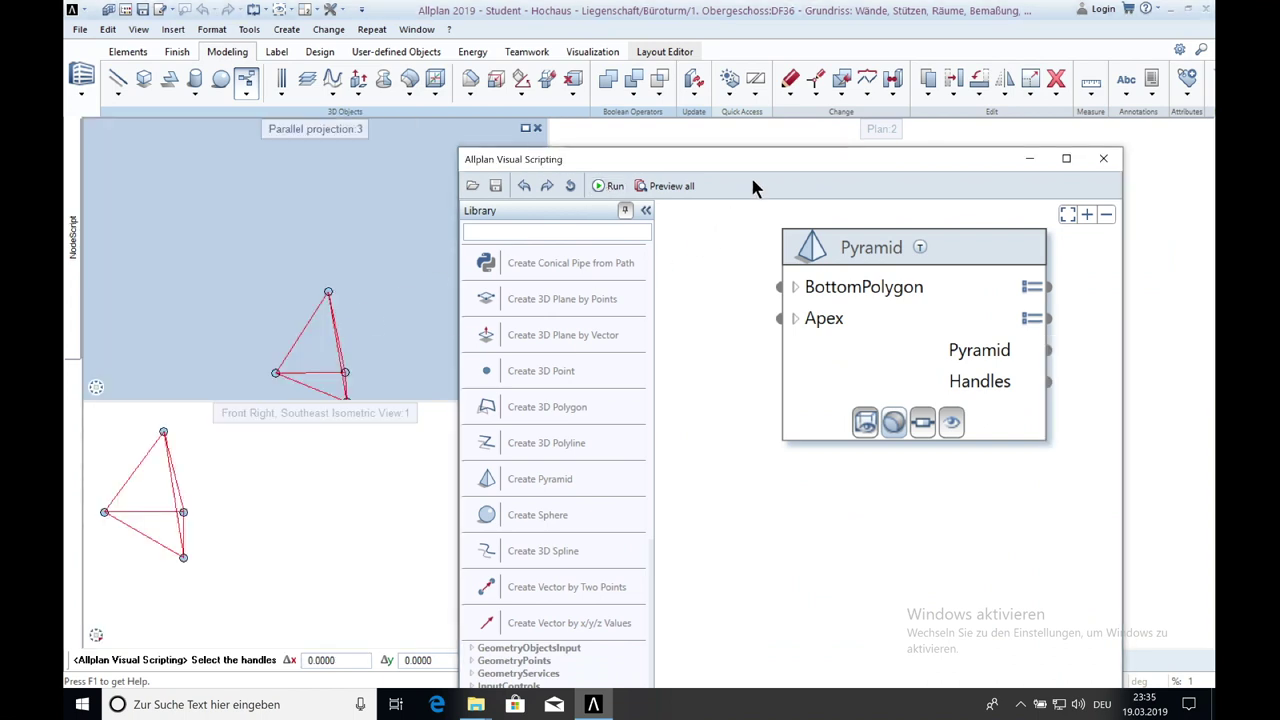
pyautogui.moveTo(737, 170); pyautogui.dragTo(740, 523)
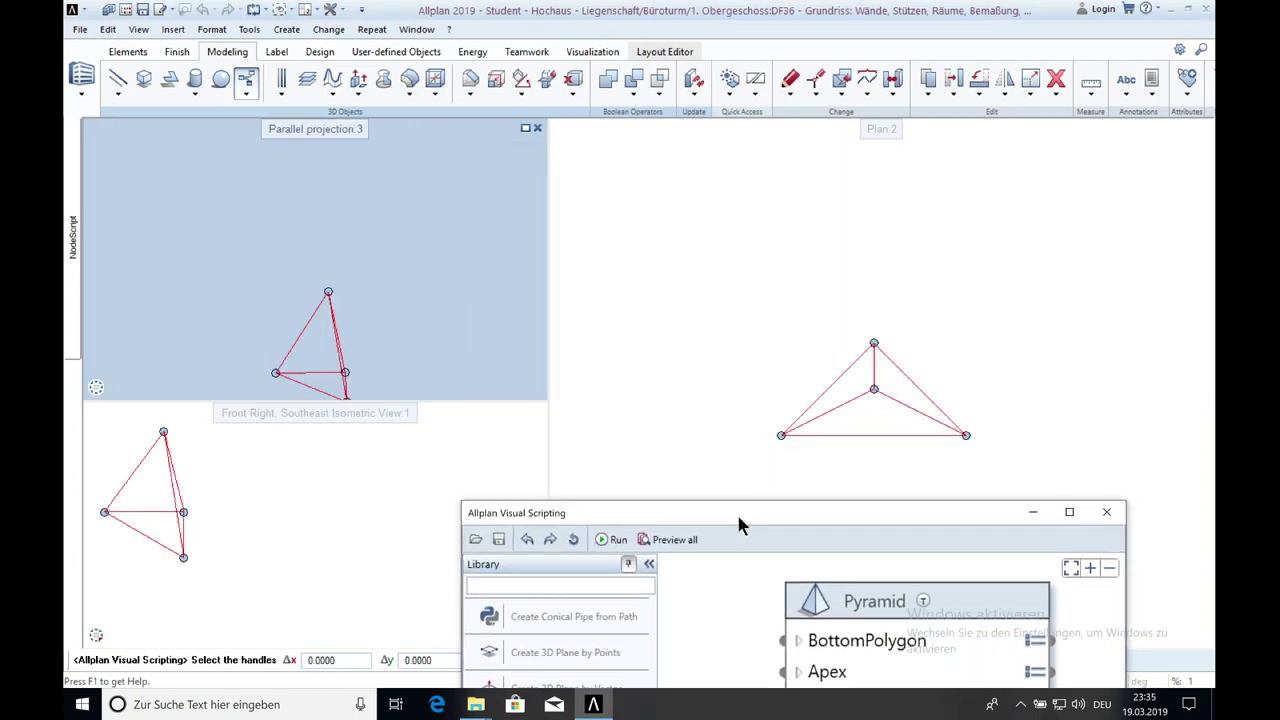
pyautogui.scroll(5, 848, 423)
pyautogui.scroll(-3, 848, 423)
pyautogui.scroll(-2, 814, 460)
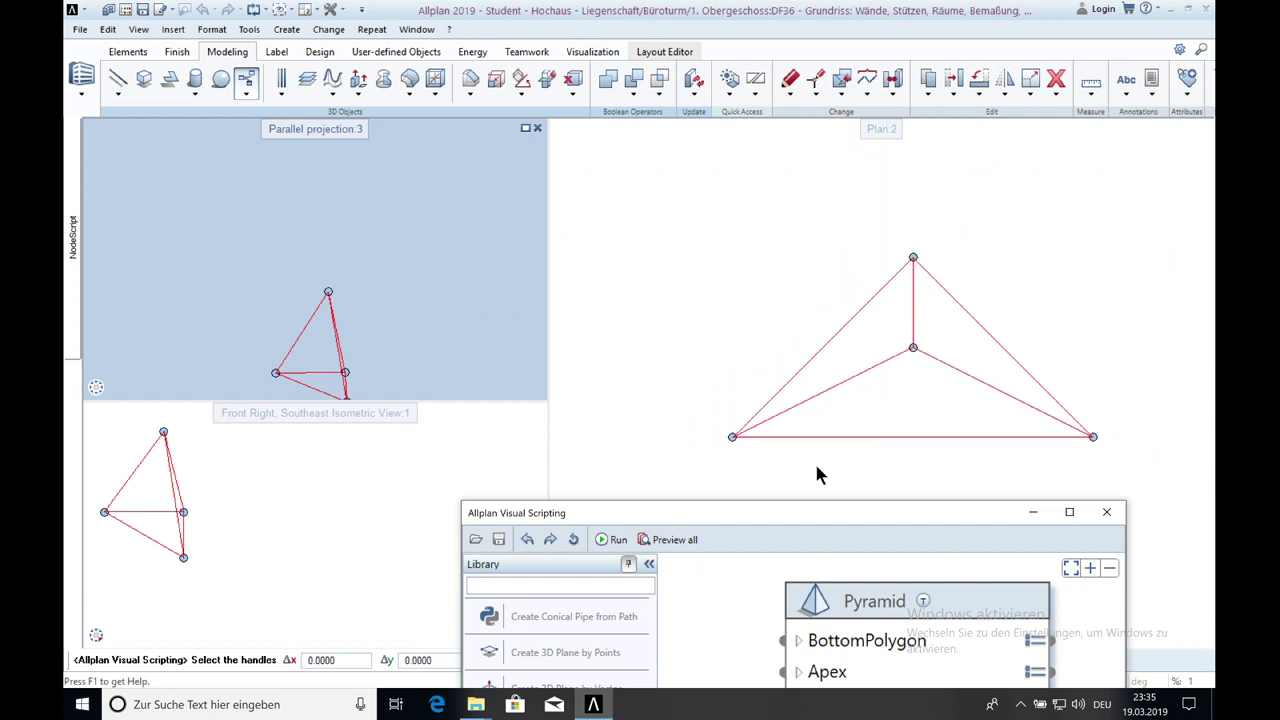
pyautogui.moveTo(850, 520); pyautogui.dragTo(414, 179)
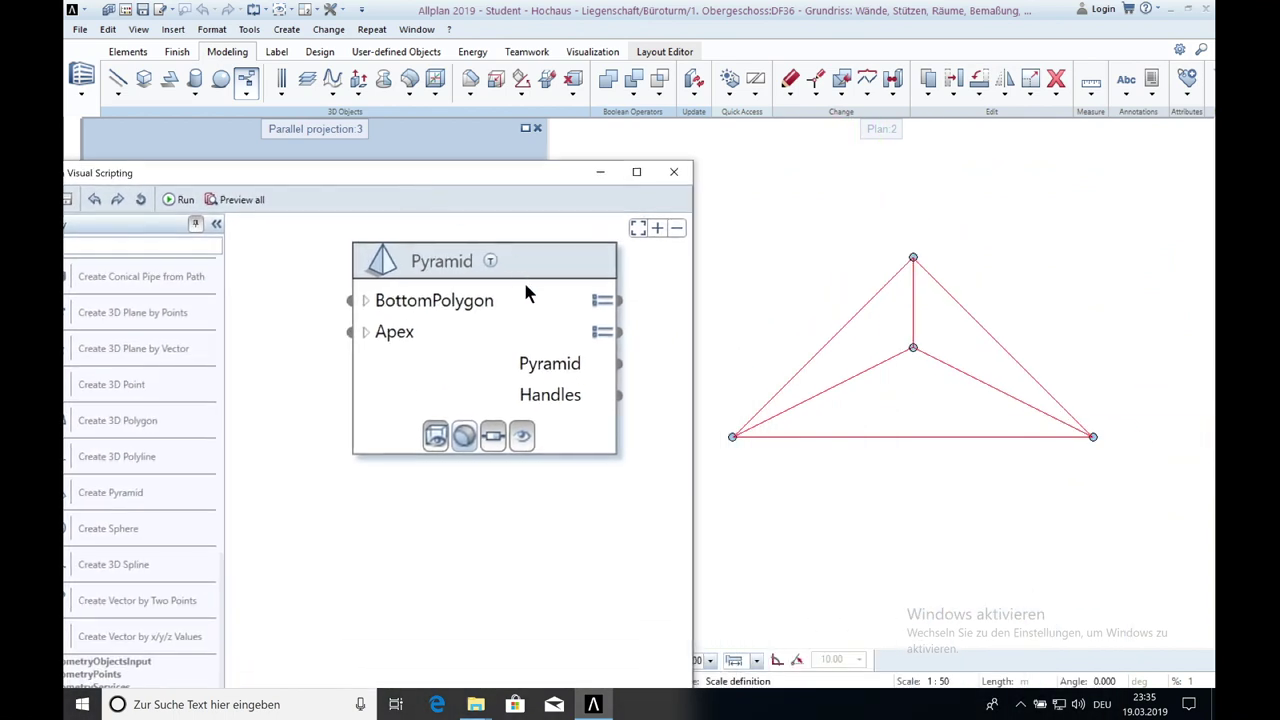
# Raise the pyramid's apex height to 5 and view the result in 3D.
pyautogui.click(600, 333)
pyautogui.doubleClick(724, 385)
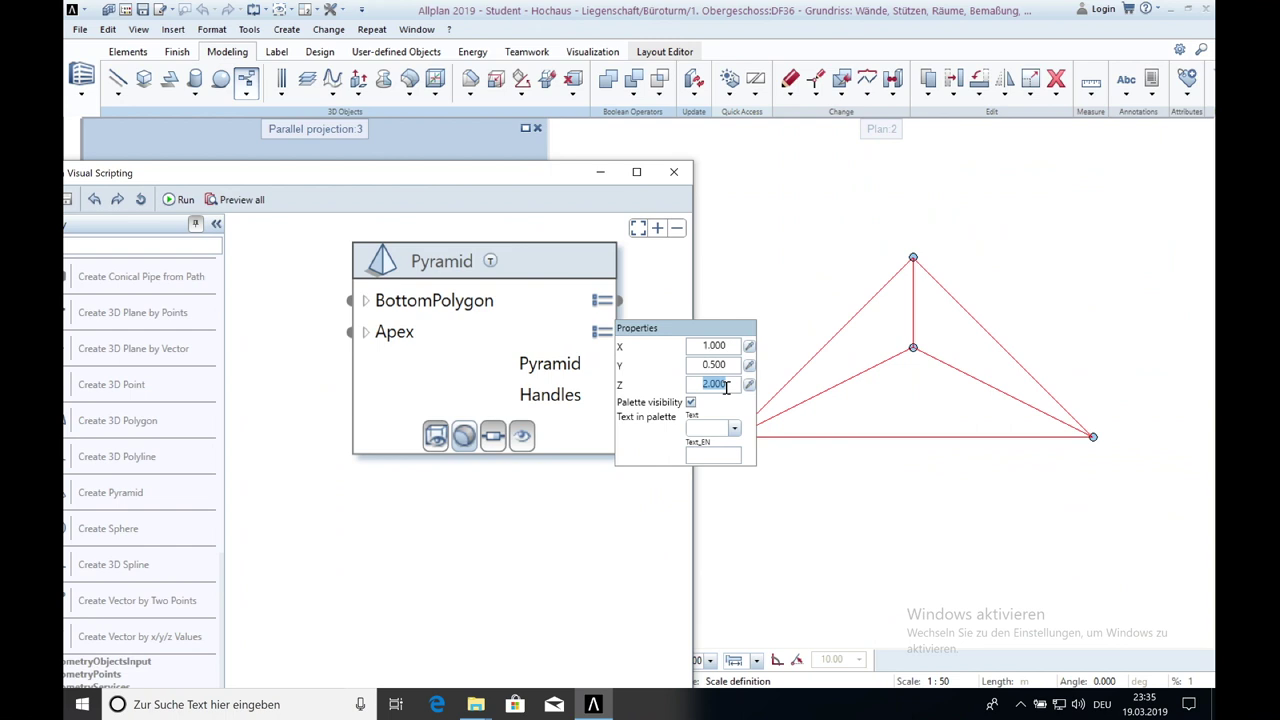
pyautogui.write('5')
pyautogui.click(479, 353)
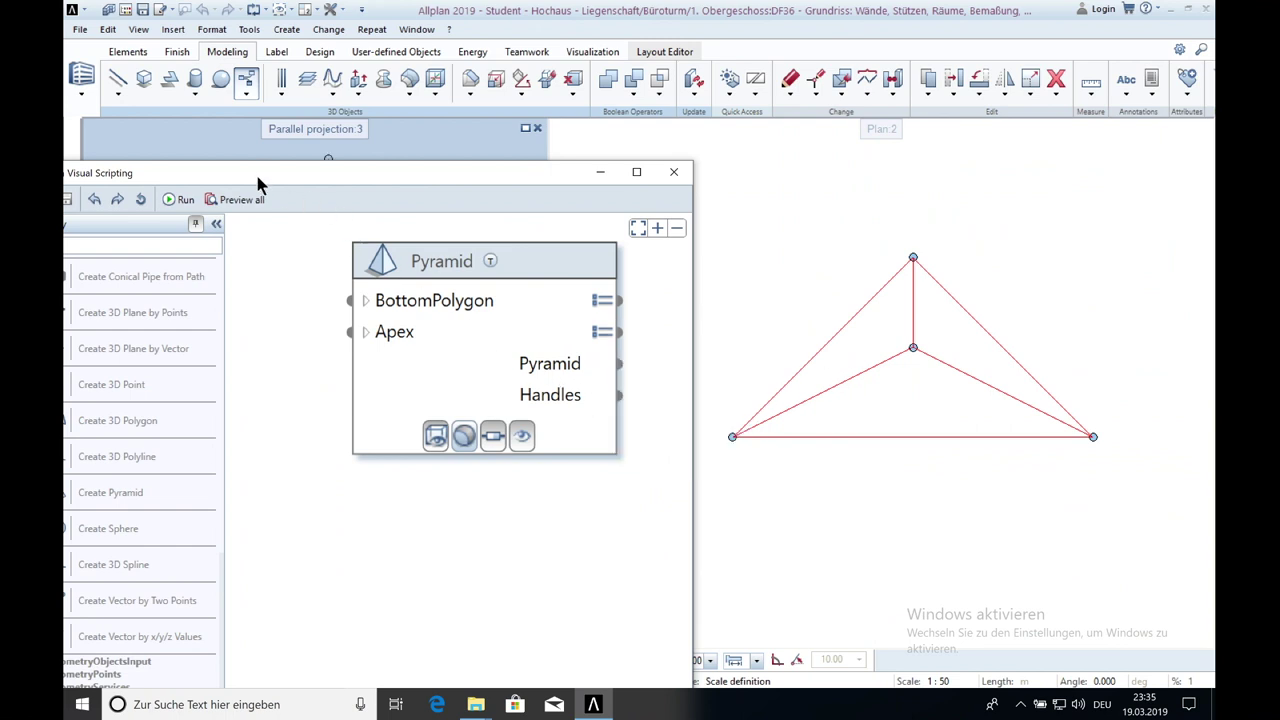
pyautogui.moveTo(257, 183); pyautogui.dragTo(760, 347)
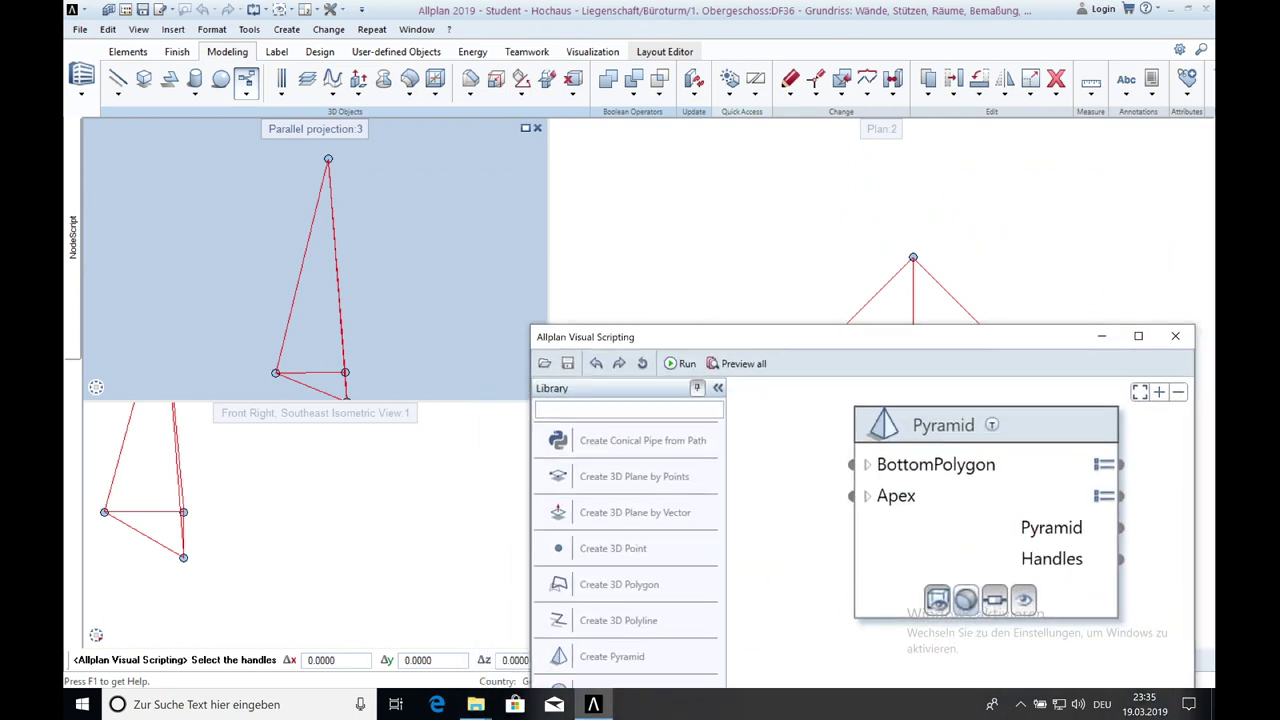
pyautogui.scroll(-3, 420, 300)
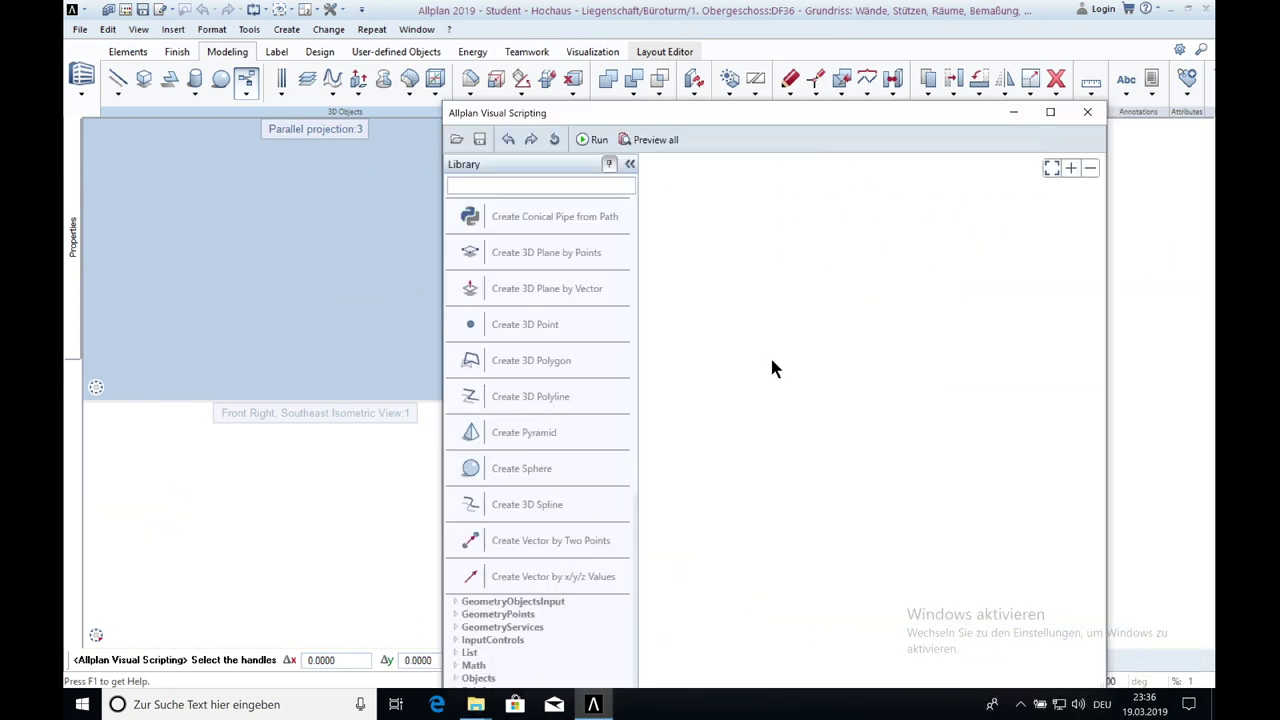
# Add a Sphere node with radius 1 and run it to generate the sphere.
pyautogui.moveTo(538, 472); pyautogui.dragTo(940, 402)
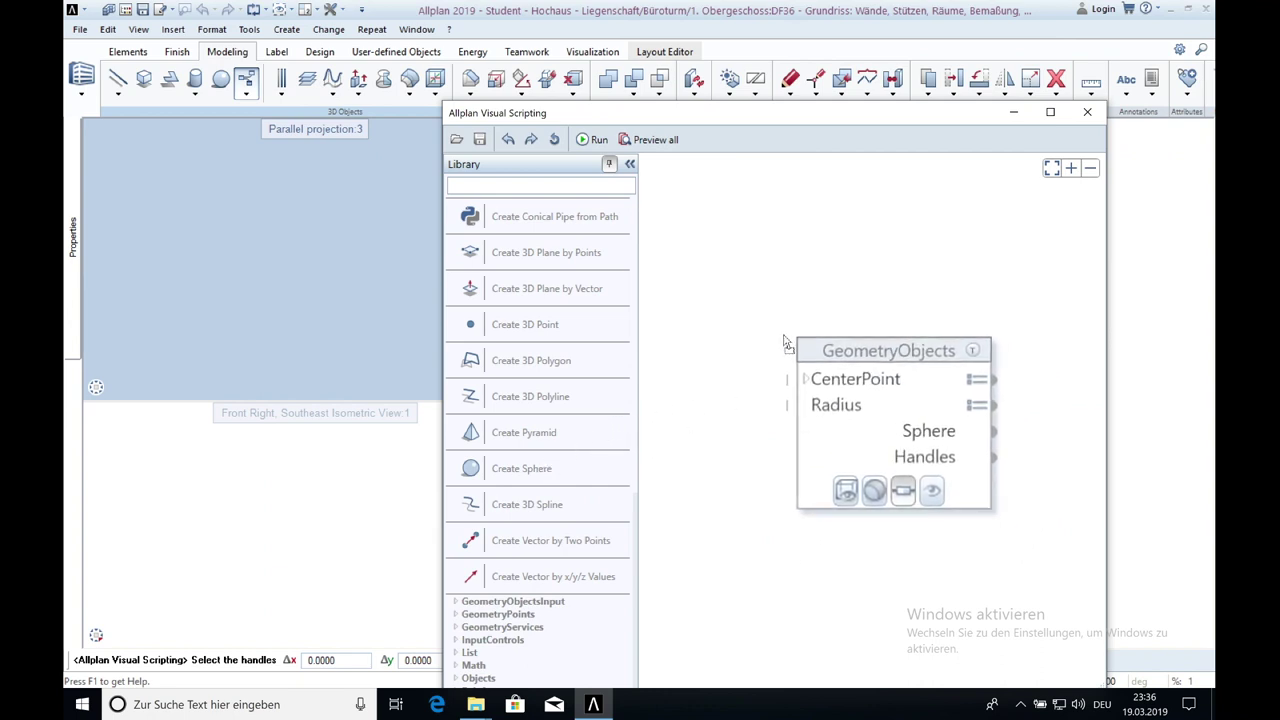
pyautogui.click(930, 398)
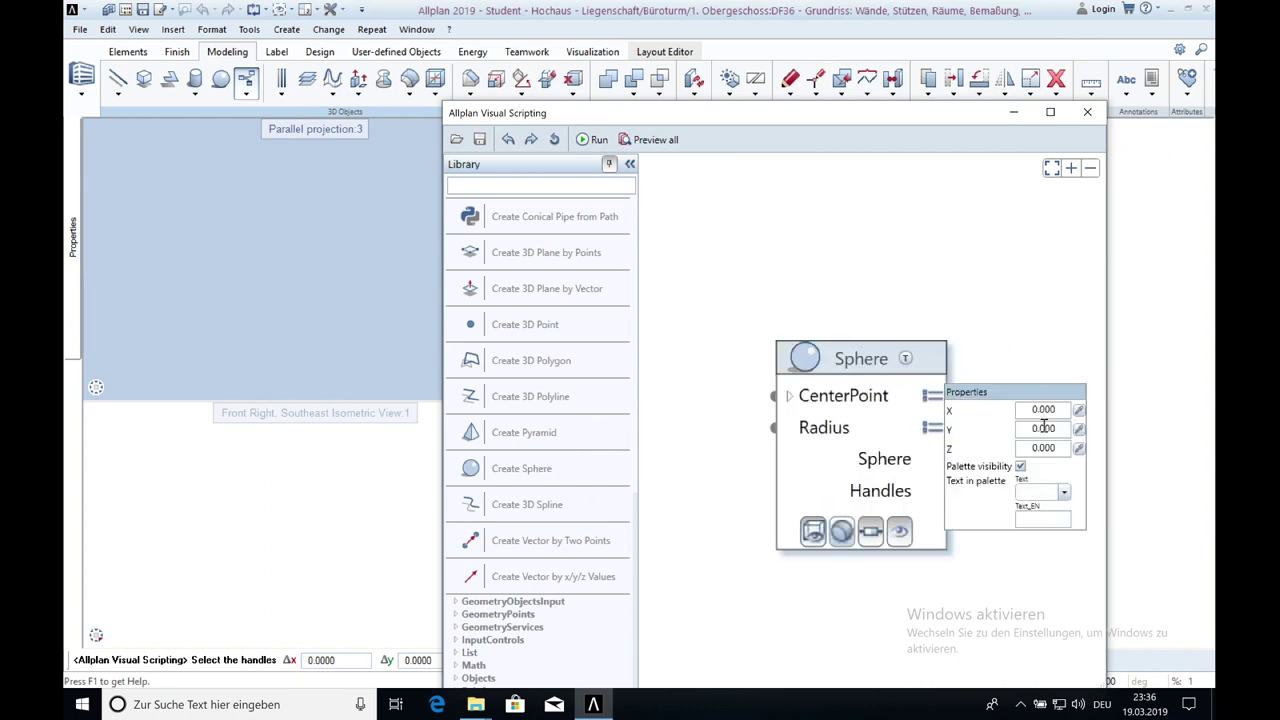
pyautogui.click(931, 427)
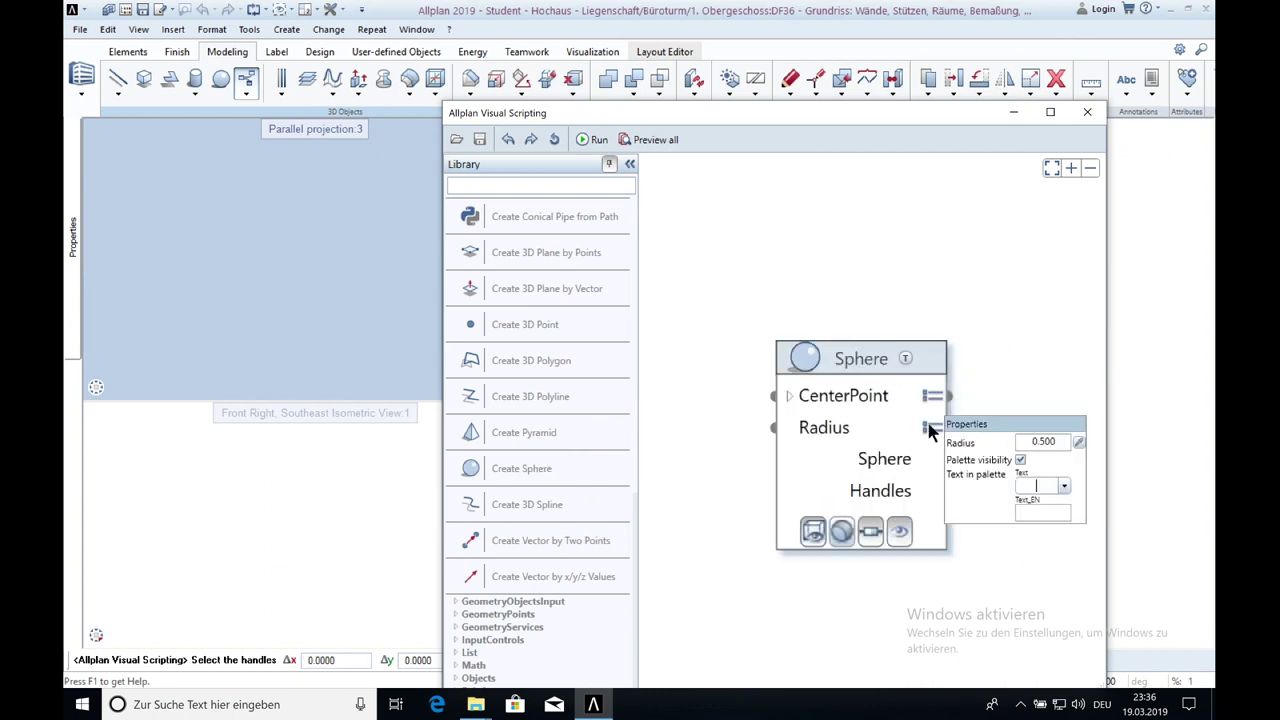
pyautogui.doubleClick(1060, 443)
pyautogui.write('1')
pyautogui.press('Return')
pyautogui.click(592, 140)
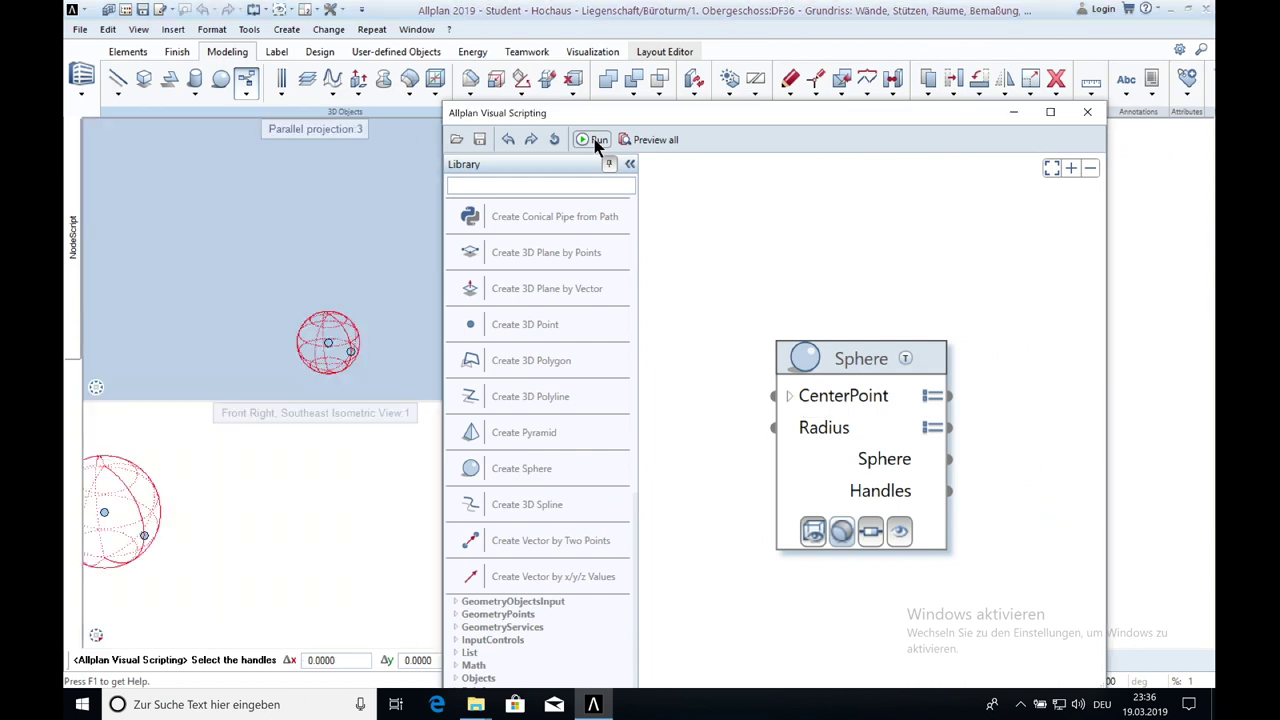
pyautogui.scroll(3, 352, 345)
pyautogui.moveTo(334, 350); pyautogui.dragTo(315, 272, button='middle')
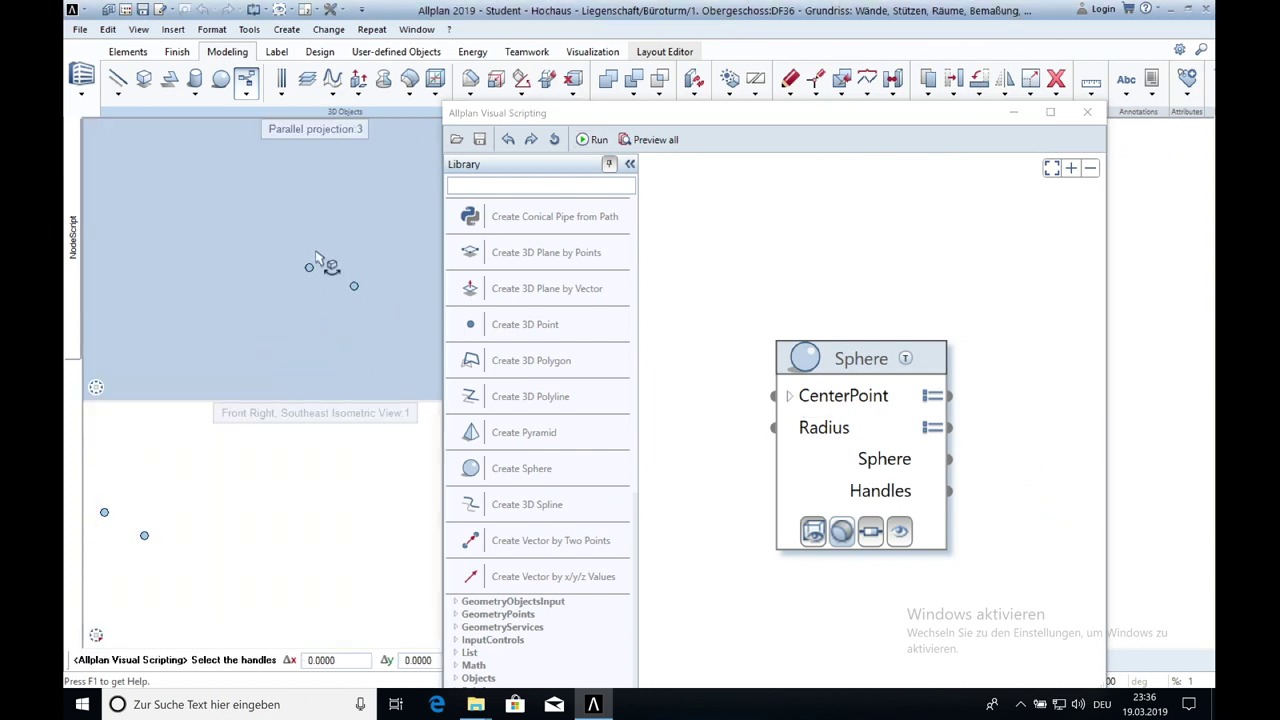
pyautogui.scroll(2, 320, 243)
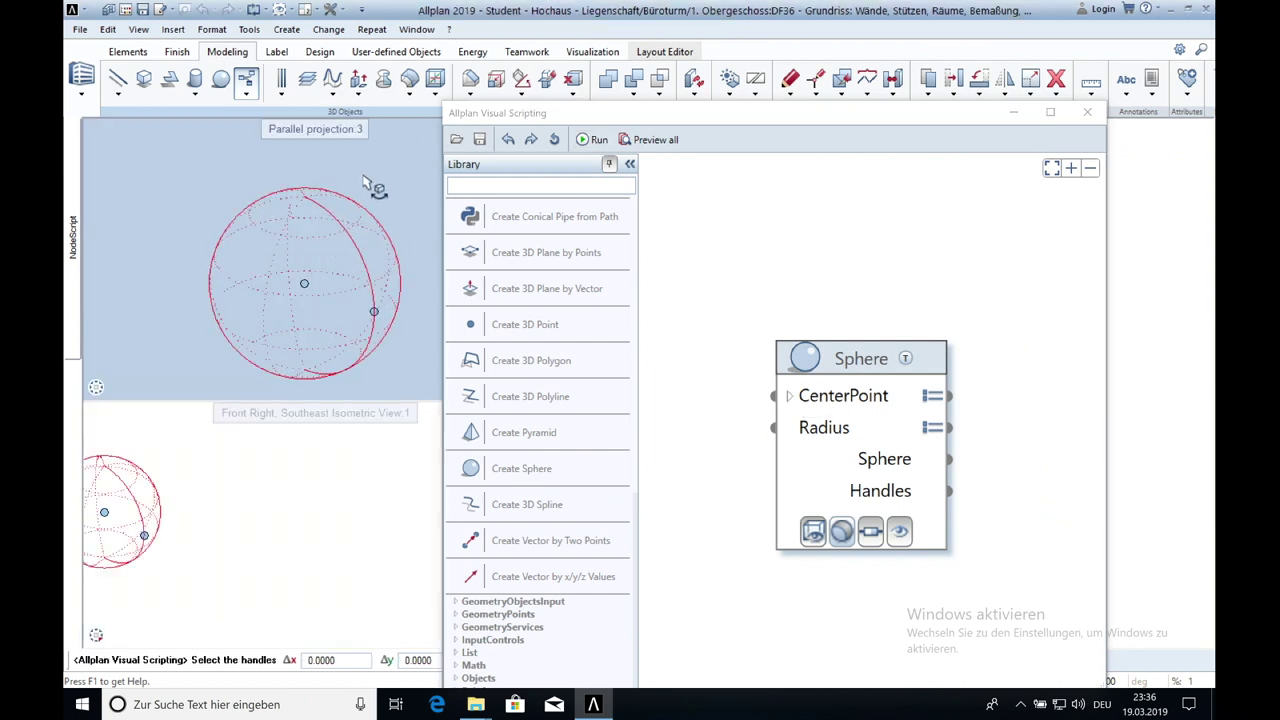
# Increase the sphere's radius to 2.
pyautogui.click(933, 427)
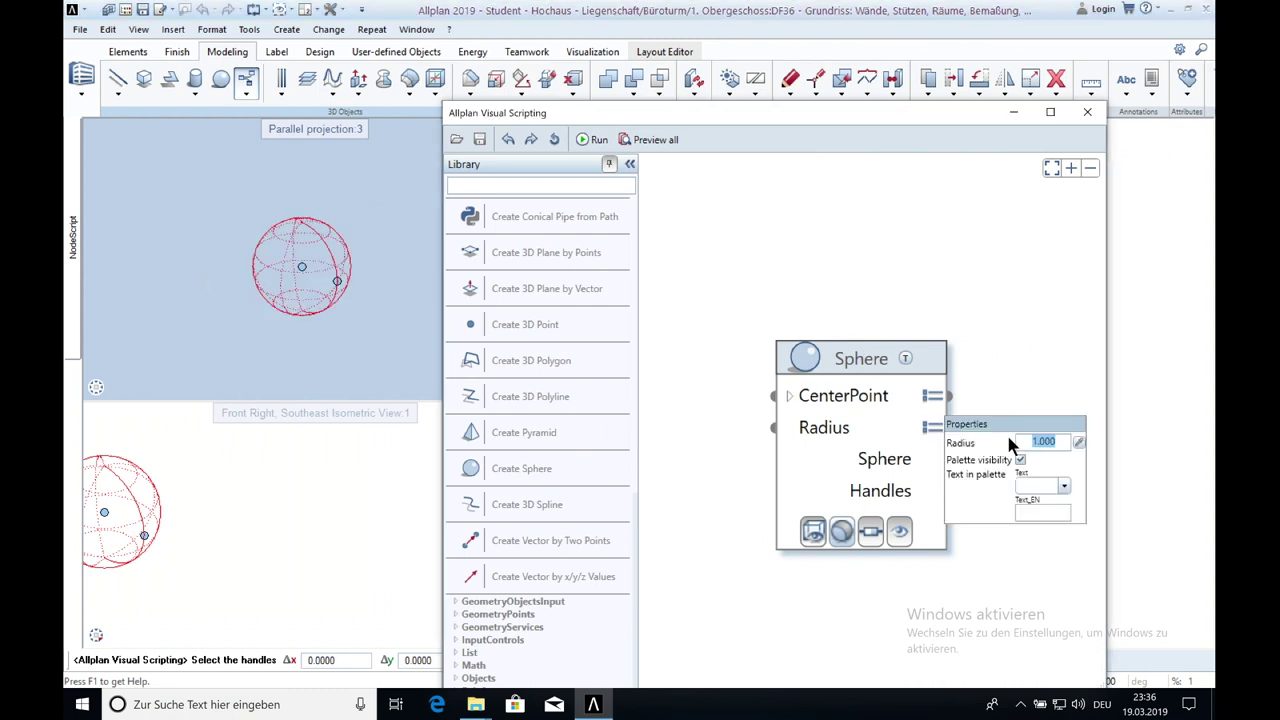
pyautogui.write('2')
pyautogui.press('Return')
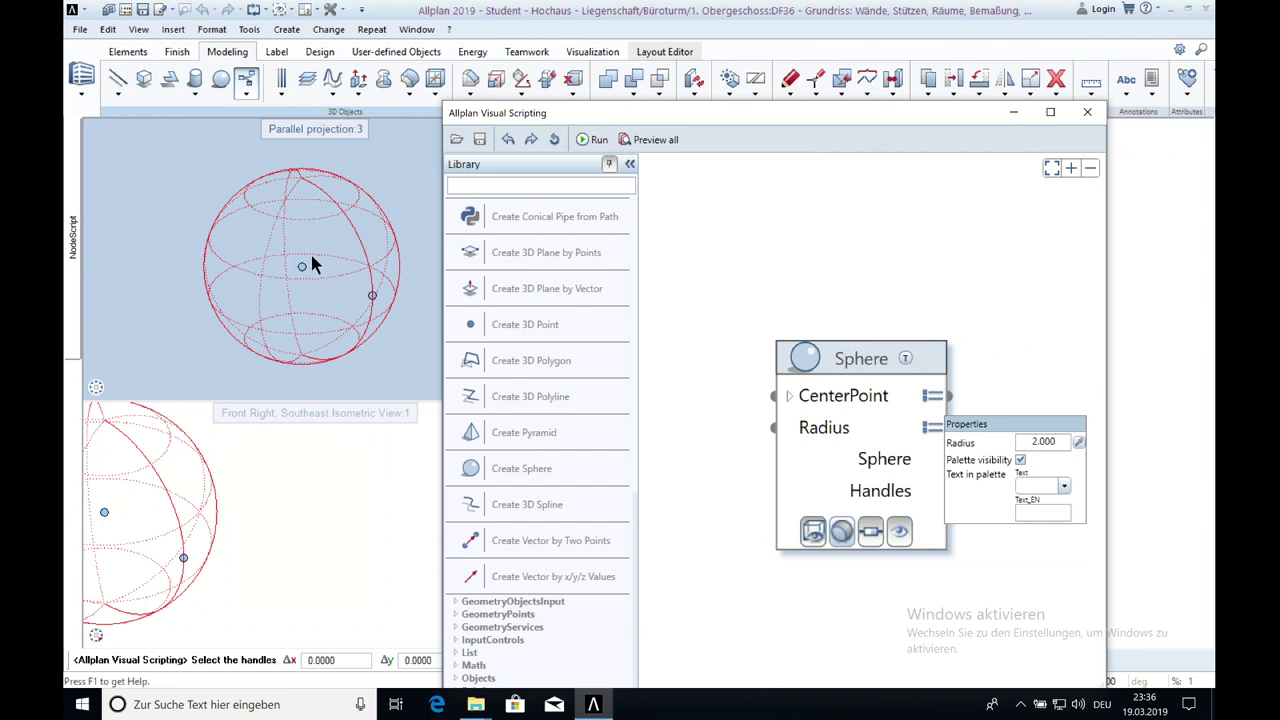
pyautogui.click(866, 358)
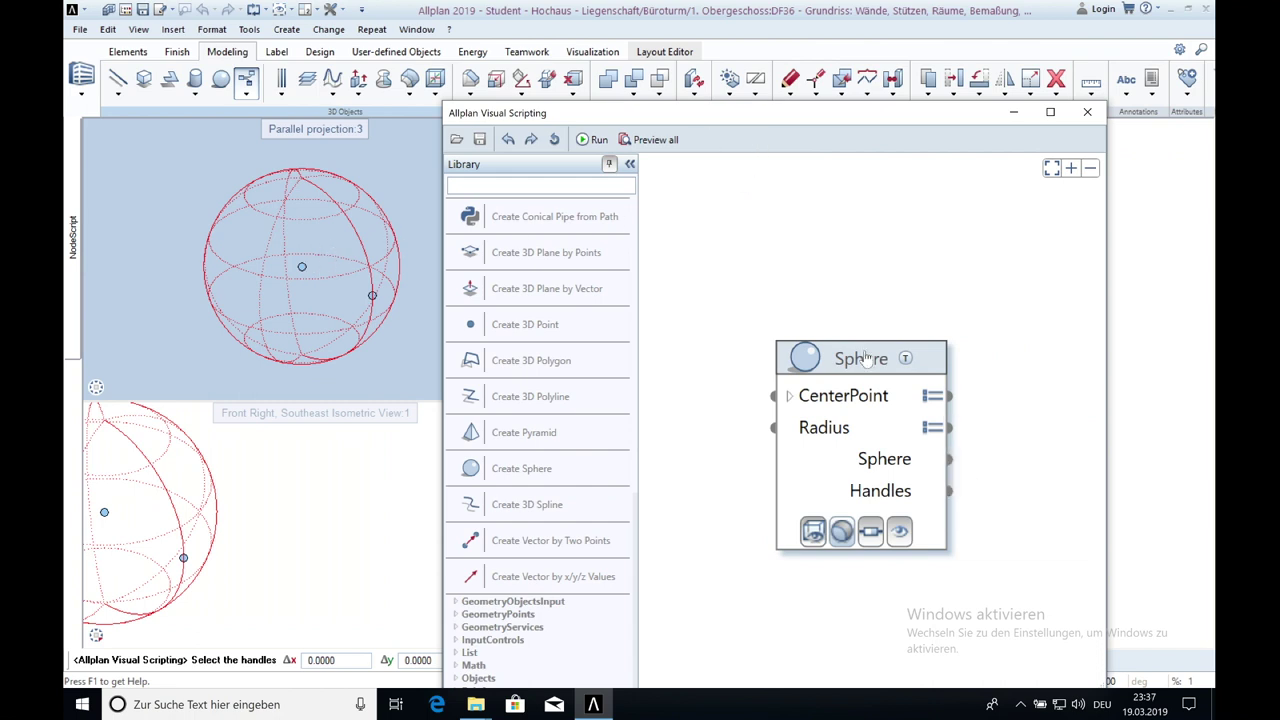